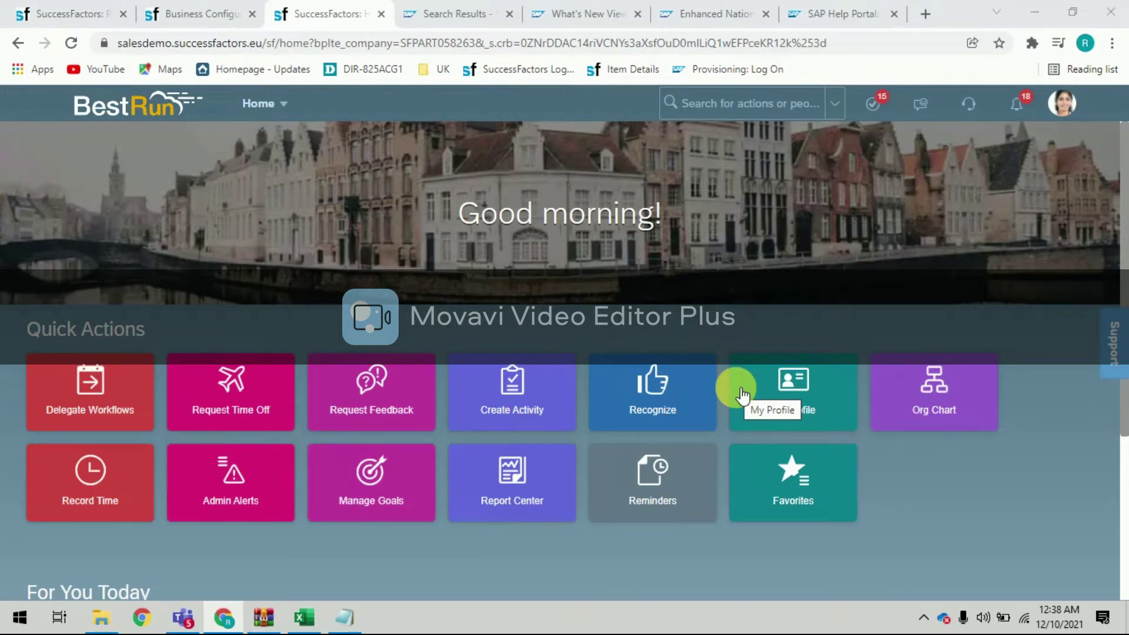
Bring up the Enhanced National ID Validation for Netherlands article showing BSN regex [0-7]{1}[\d]{8}.
{"action": "left_click", "coordinate": [725, 12]}
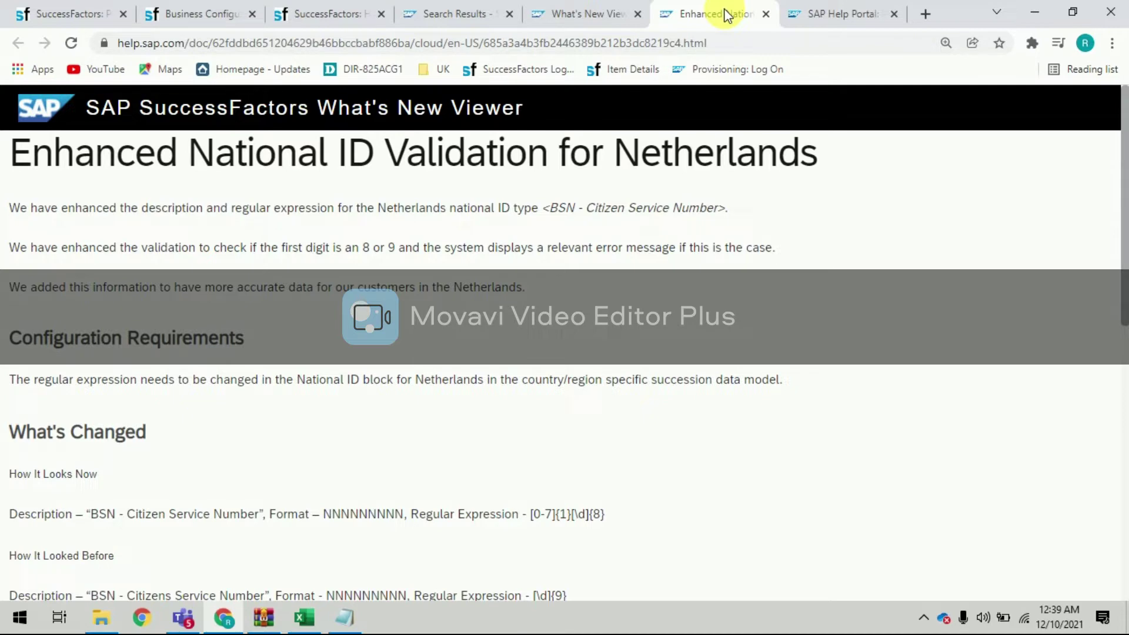
{"action": "left_click", "coordinate": [562, 13]}
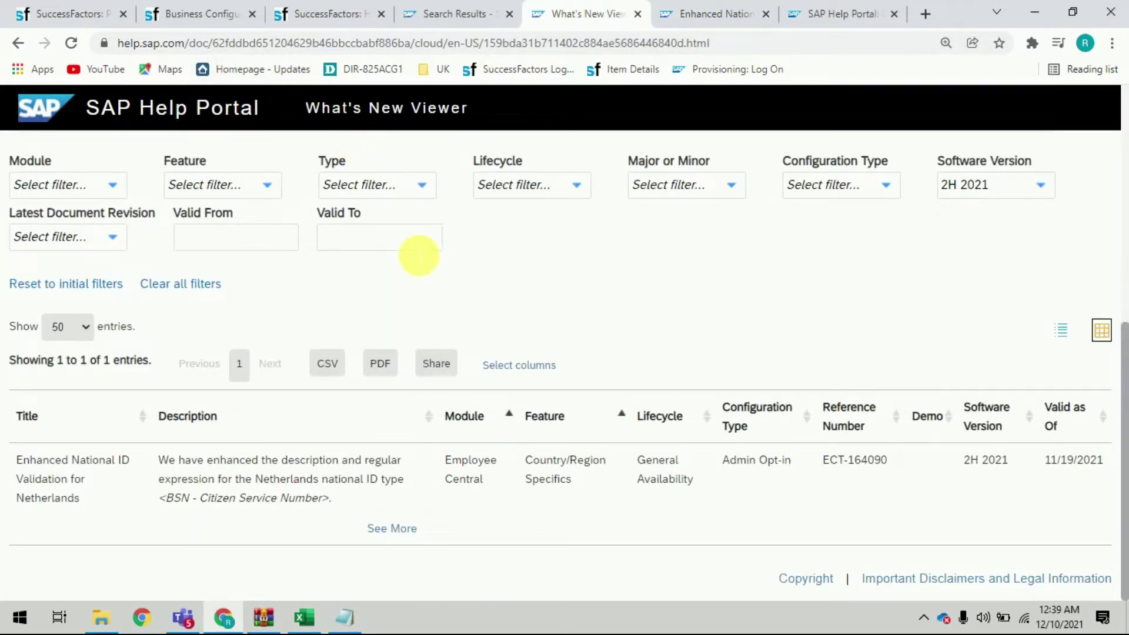
{"action": "scroll", "coordinate": [436, 308], "scroll_direction": "up", "scroll_amount": 3}
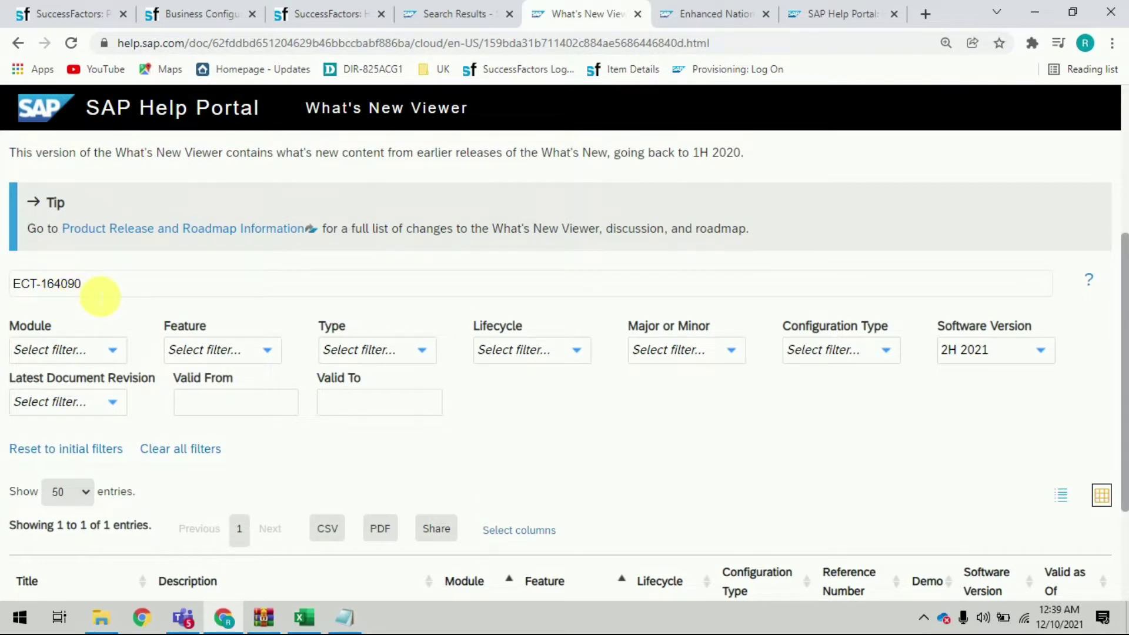
{"action": "scroll", "coordinate": [423, 400], "scroll_direction": "down", "scroll_amount": 3}
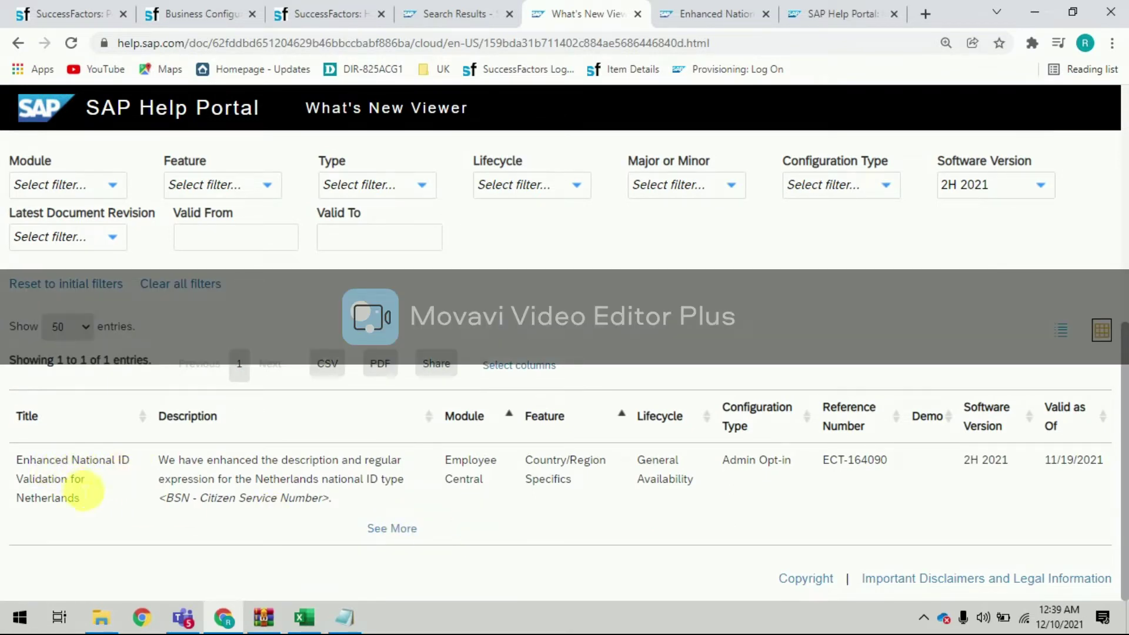
{"action": "left_click", "coordinate": [135, 470]}
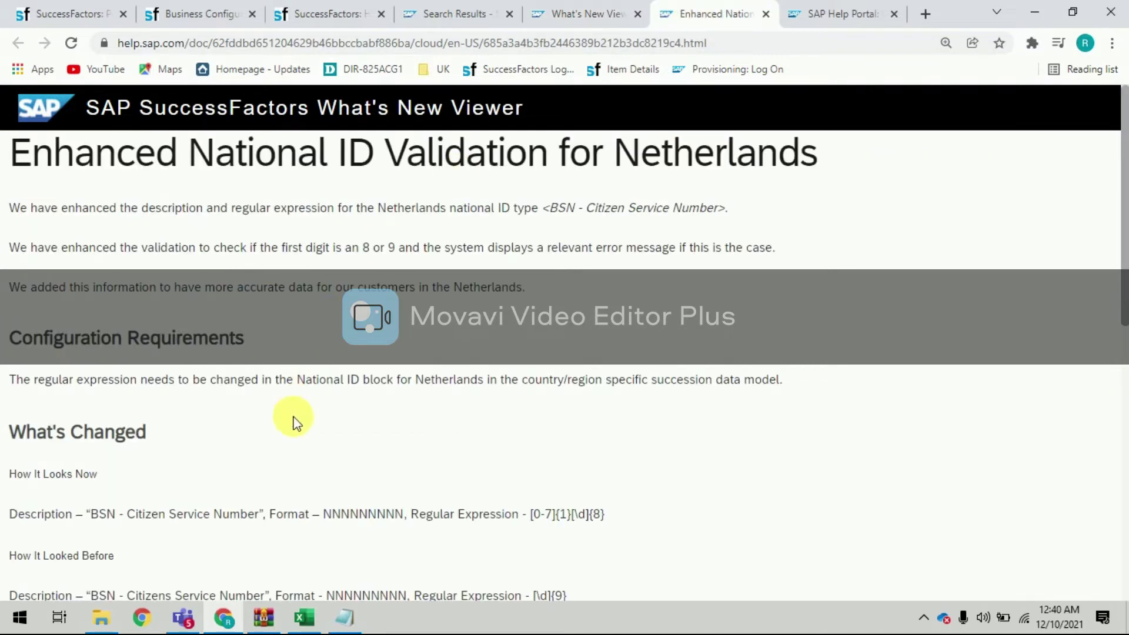
{"action": "scroll", "coordinate": [294, 424], "scroll_direction": "down", "scroll_amount": 10}
{"action": "scroll", "coordinate": [297, 428], "scroll_direction": "up", "scroll_amount": 3}
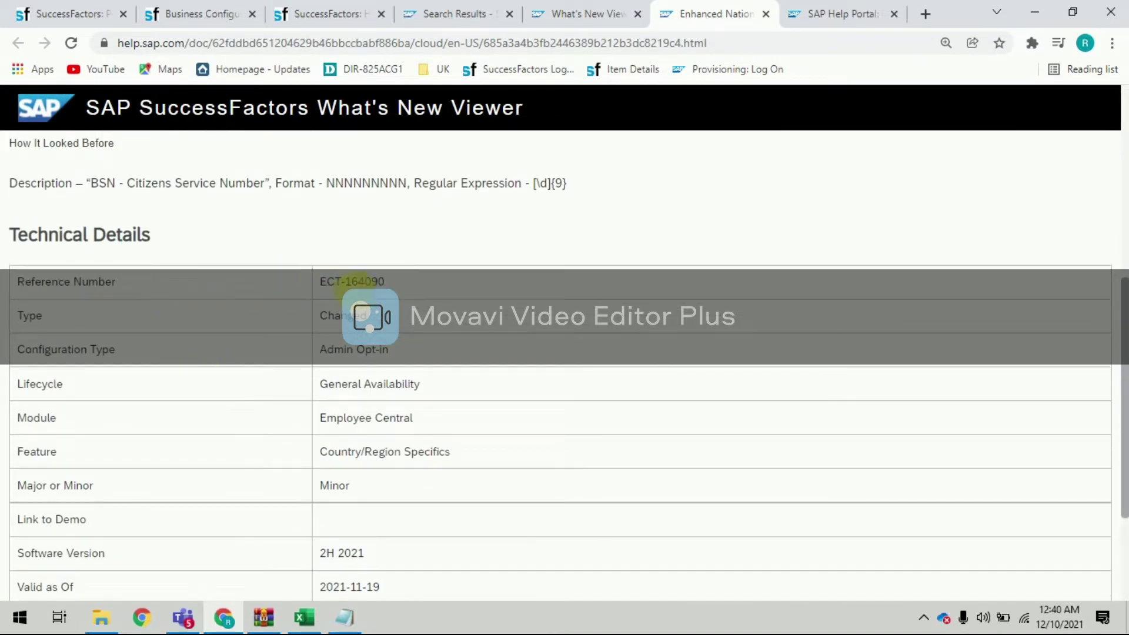
{"action": "left_click_drag", "start_coordinate": [389, 350], "coordinate": [365, 351]}
{"action": "scroll", "coordinate": [365, 449], "scroll_direction": "down", "scroll_amount": 2}
{"action": "left_click", "coordinate": [350, 408]}
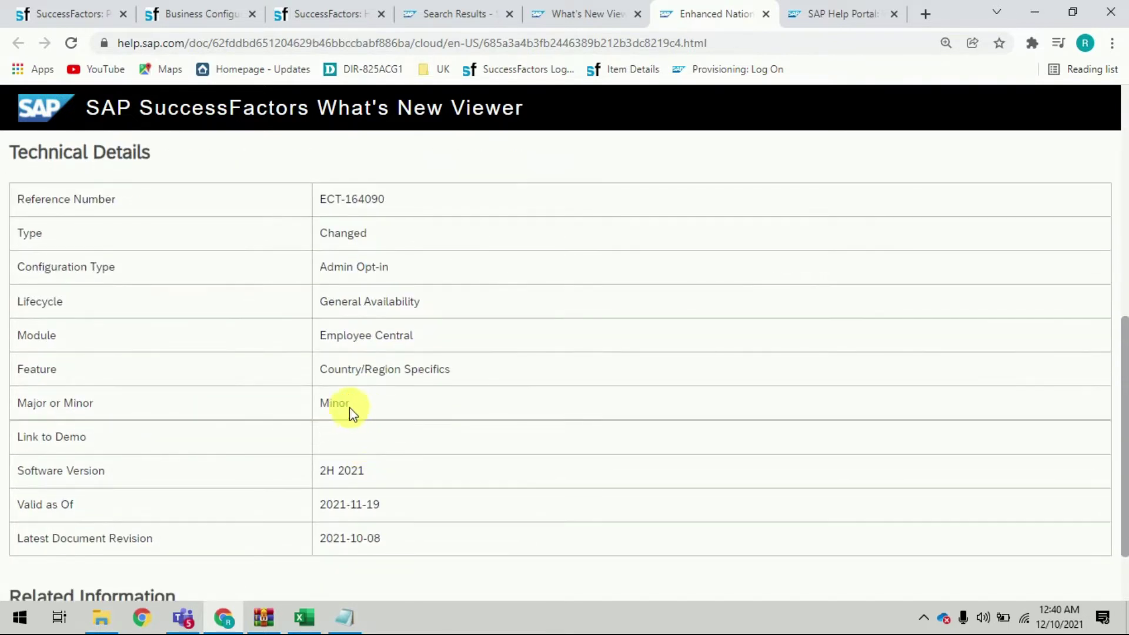
{"action": "left_click_drag", "start_coordinate": [351, 408], "coordinate": [323, 487]}
{"action": "left_click", "coordinate": [360, 473]}
{"action": "scroll", "coordinate": [348, 445], "scroll_direction": "up", "scroll_amount": 7}
{"action": "scroll", "coordinate": [348, 445], "scroll_direction": "up", "scroll_amount": 2}
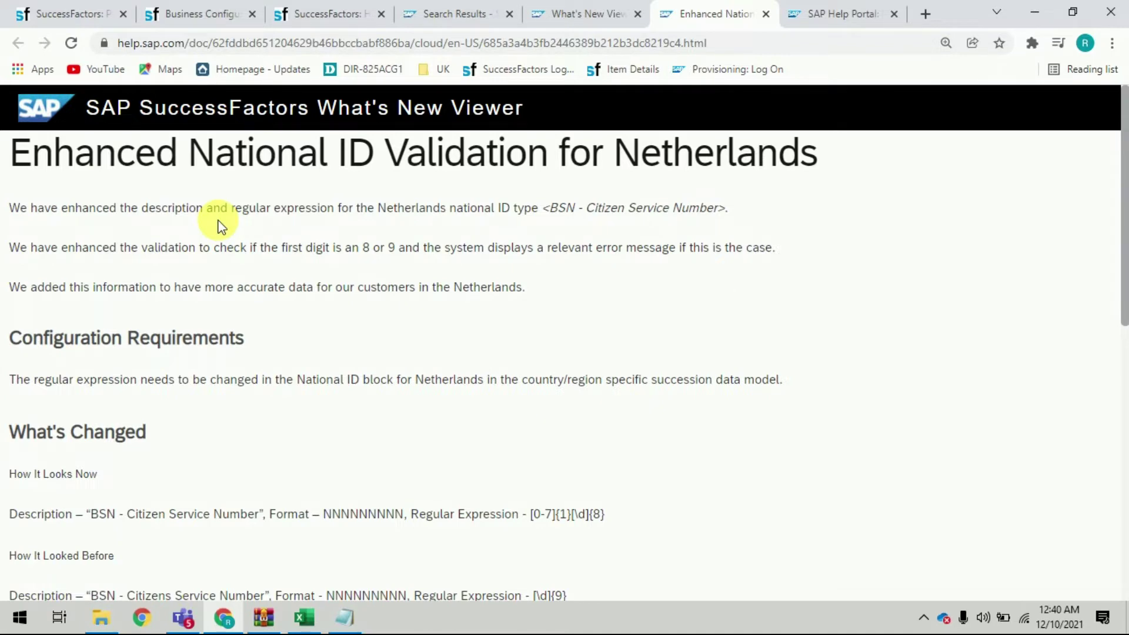
Search the SuccessFactors home page for 'business configuration' and go to Manage Business Configuration.
{"action": "left_click", "coordinate": [318, 12]}
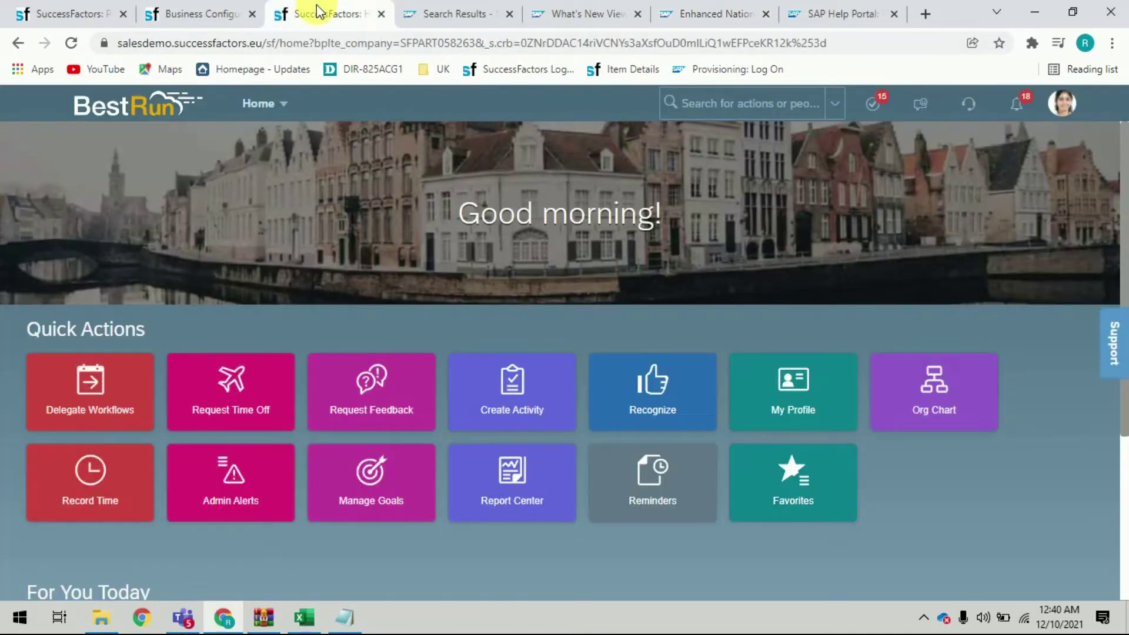
{"action": "left_click", "coordinate": [204, 10]}
{"action": "left_click", "coordinate": [318, 12]}
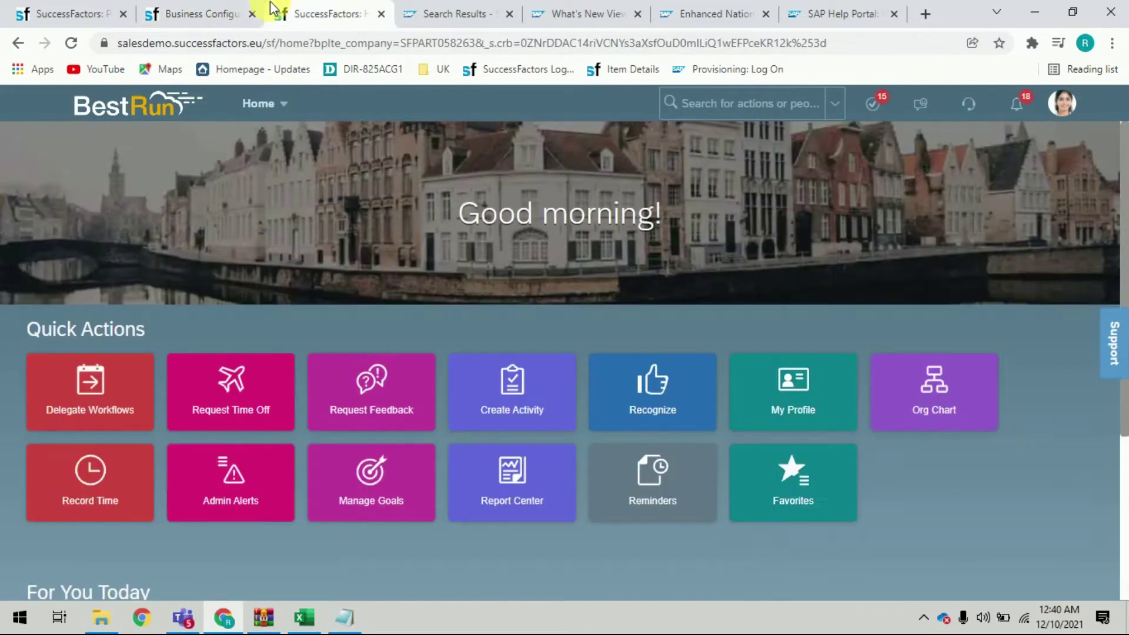
{"action": "left_click", "coordinate": [751, 109]}
{"action": "type", "text": "bus"}
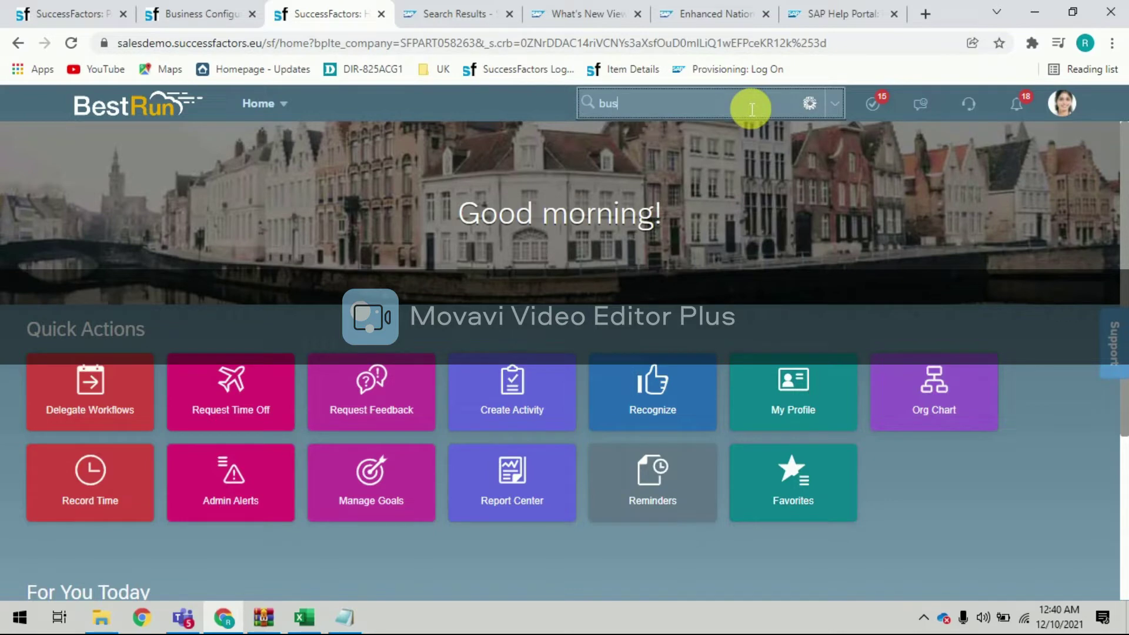
{"action": "type", "text": "iness configura"}
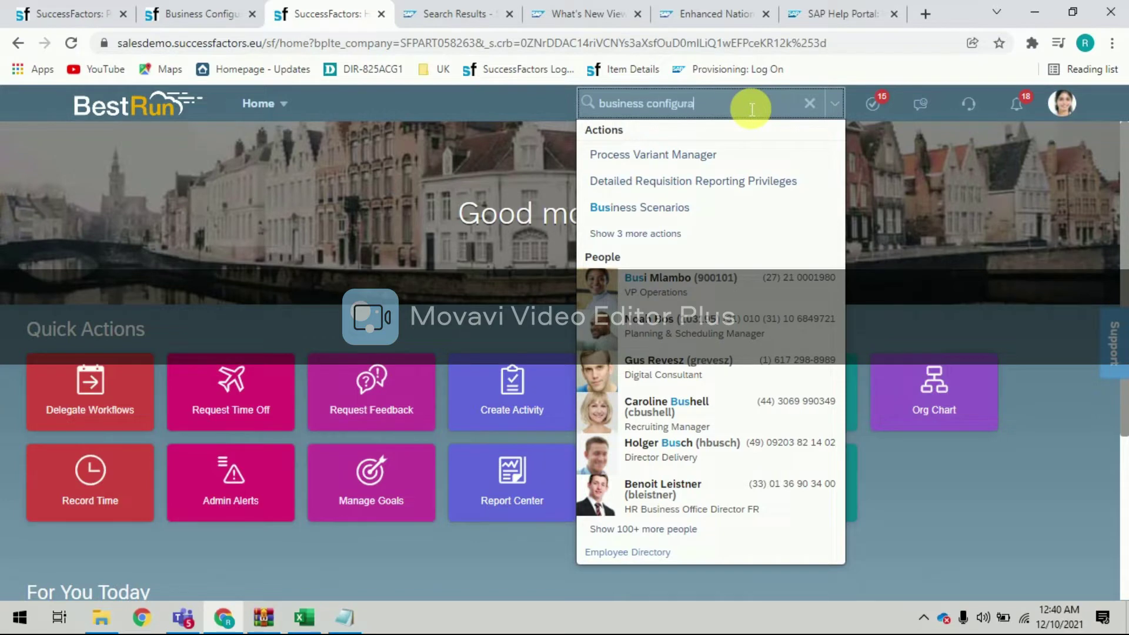
{"action": "type", "text": "tuon"}
{"action": "key", "text": "BackSpace"}
{"action": "key", "text": "BackSpace"}
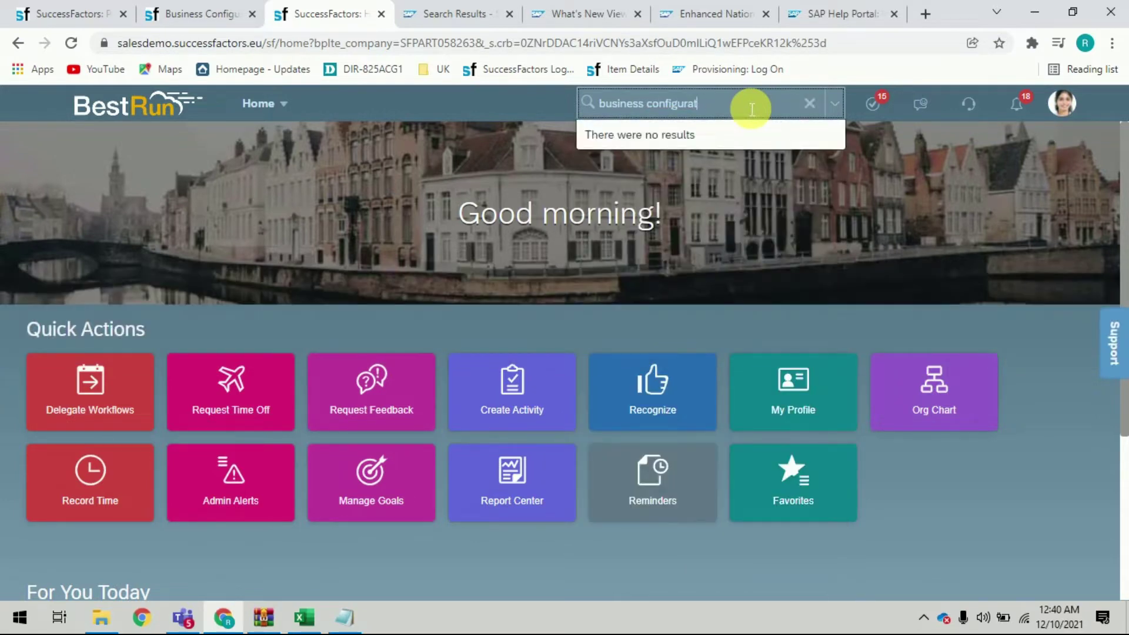
{"action": "type", "text": "ion"}
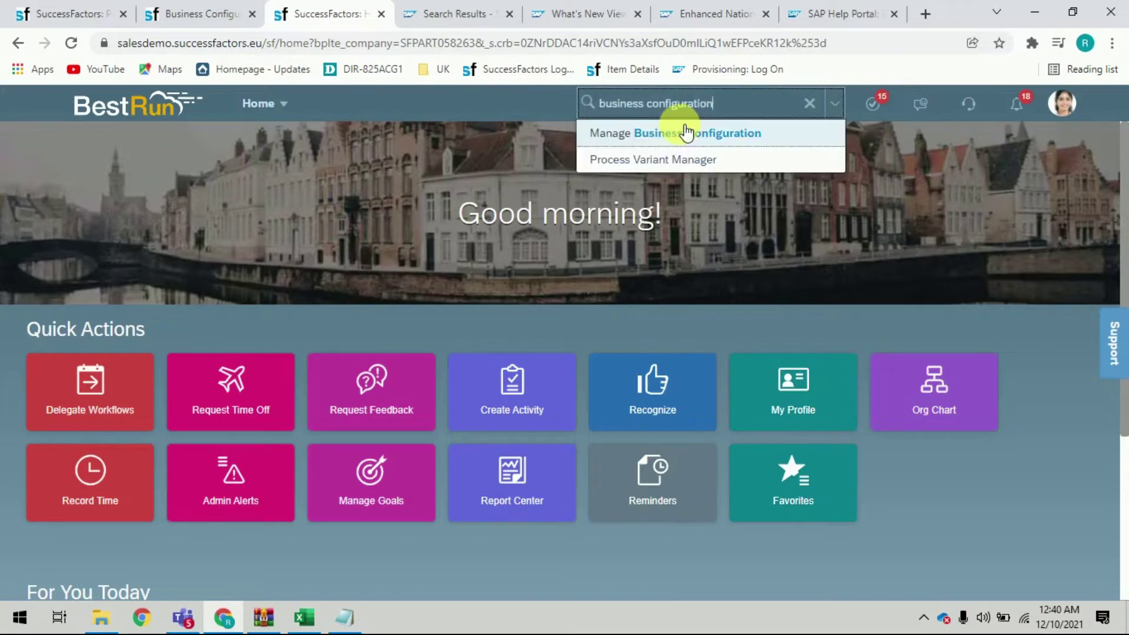
{"action": "left_click", "coordinate": [686, 132]}
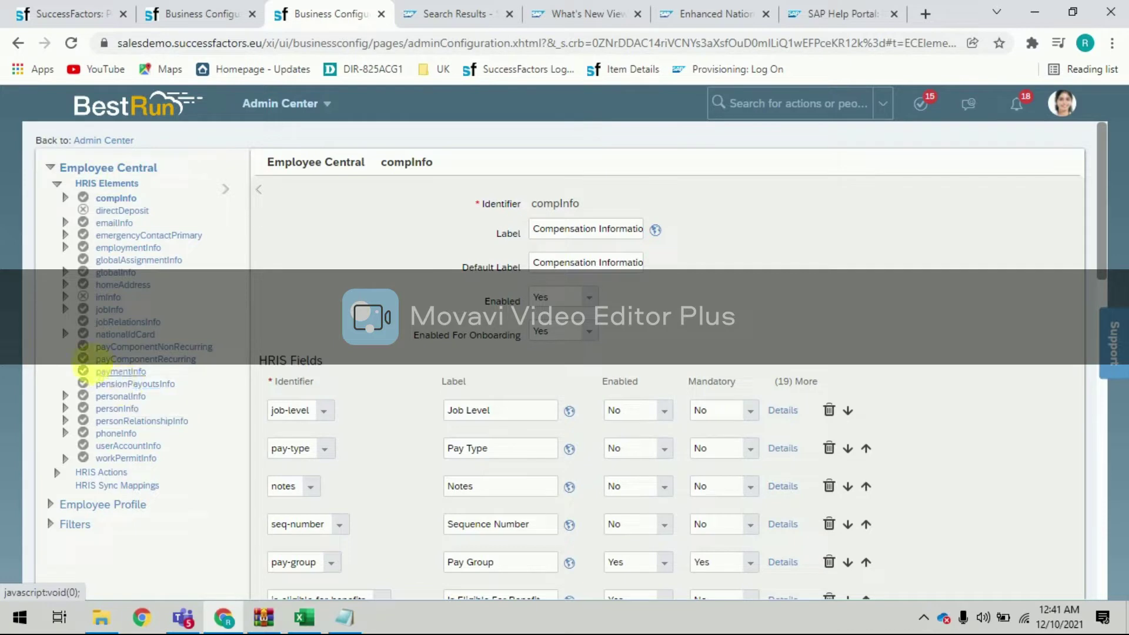
Expand nationalIdCard and view nationalIdCard_NLD, whose BSN regular expression is still [\d]{9}.
{"action": "left_click", "coordinate": [66, 334]}
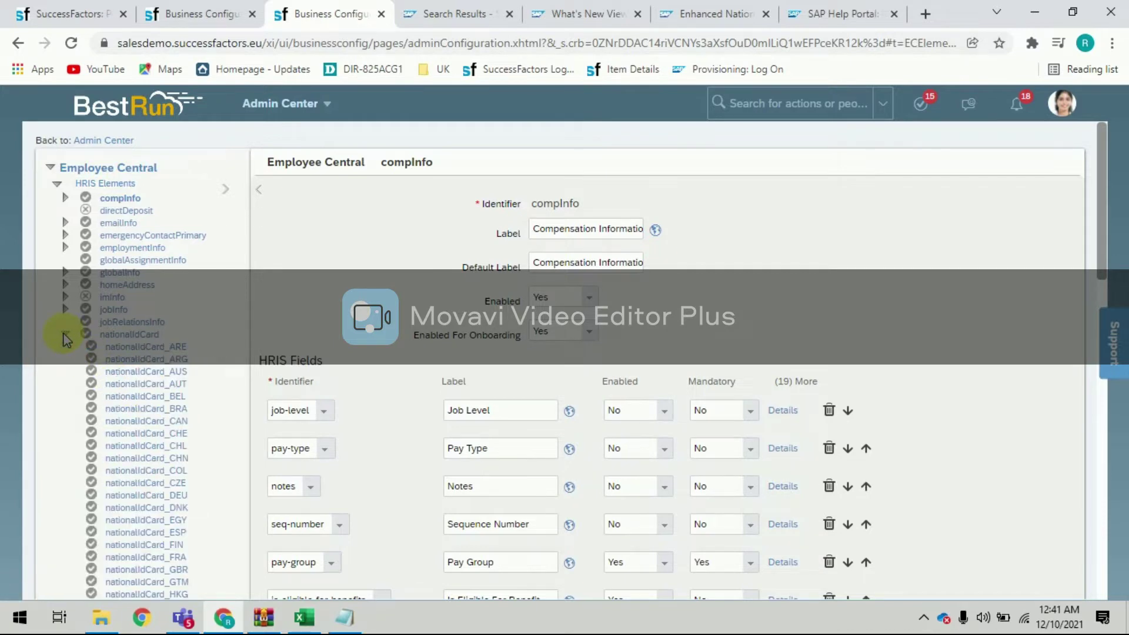
{"action": "scroll", "coordinate": [167, 447], "scroll_direction": "down", "scroll_amount": 7}
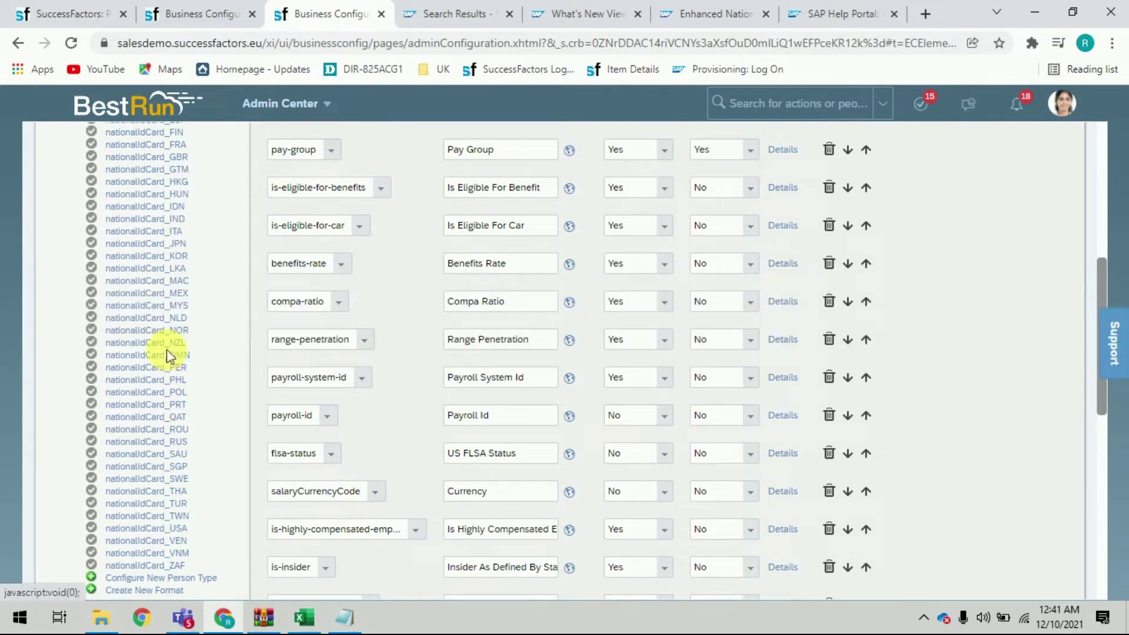
{"action": "left_click", "coordinate": [174, 318]}
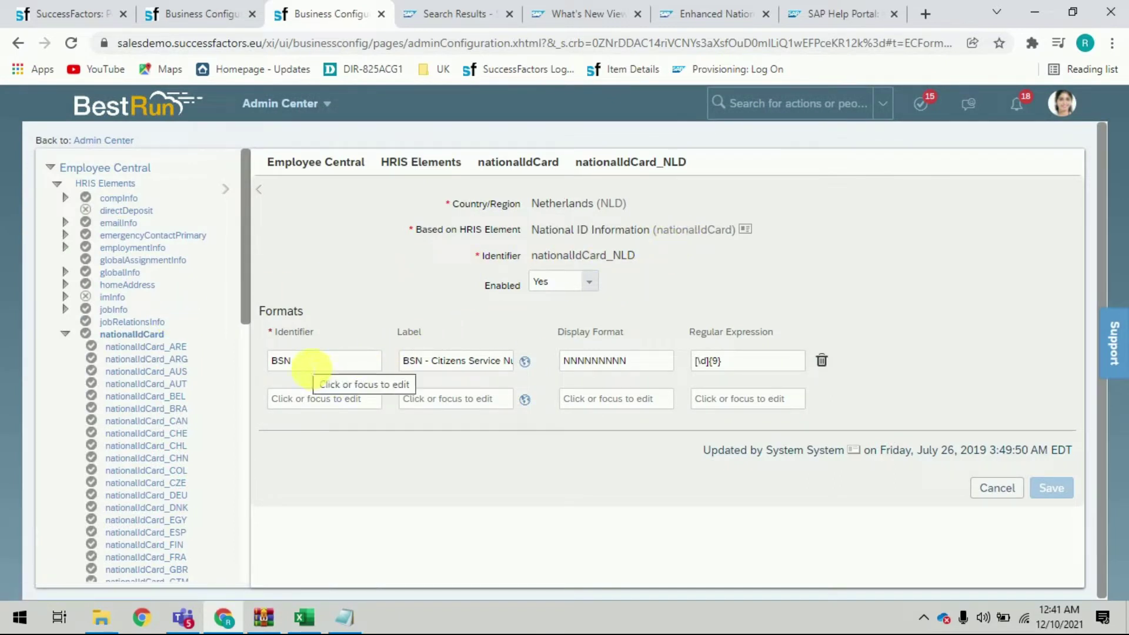
Inspect the full BSN label text, then go back to the Netherlands validation article.
{"action": "left_click_drag", "start_coordinate": [410, 361], "coordinate": [517, 361]}
{"action": "left_click", "coordinate": [497, 321]}
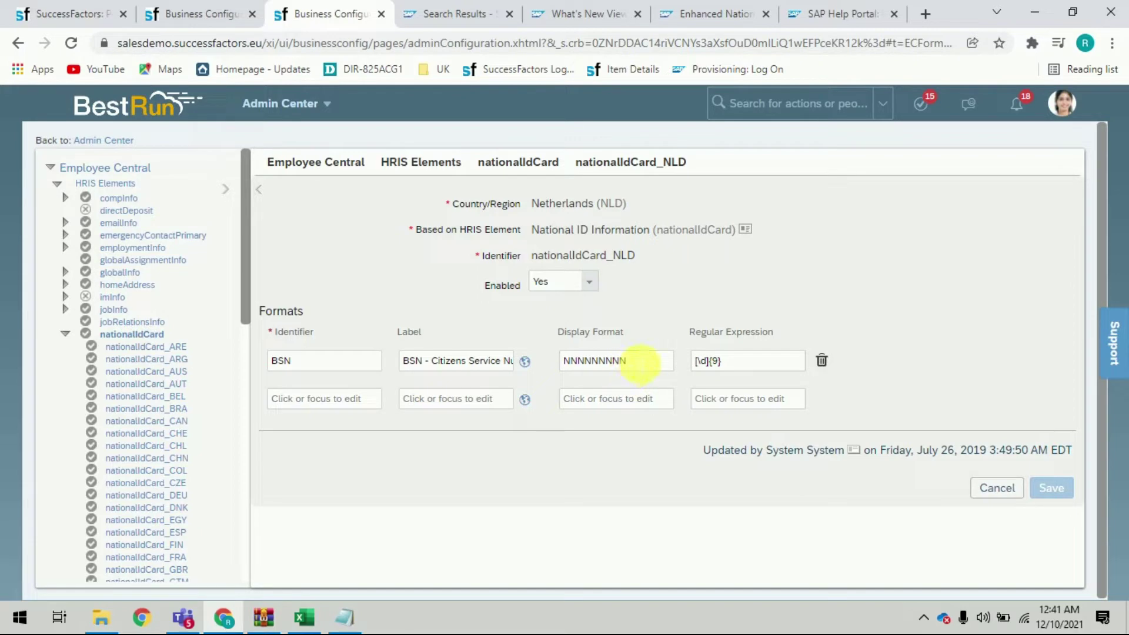
{"action": "left_click", "coordinate": [722, 7]}
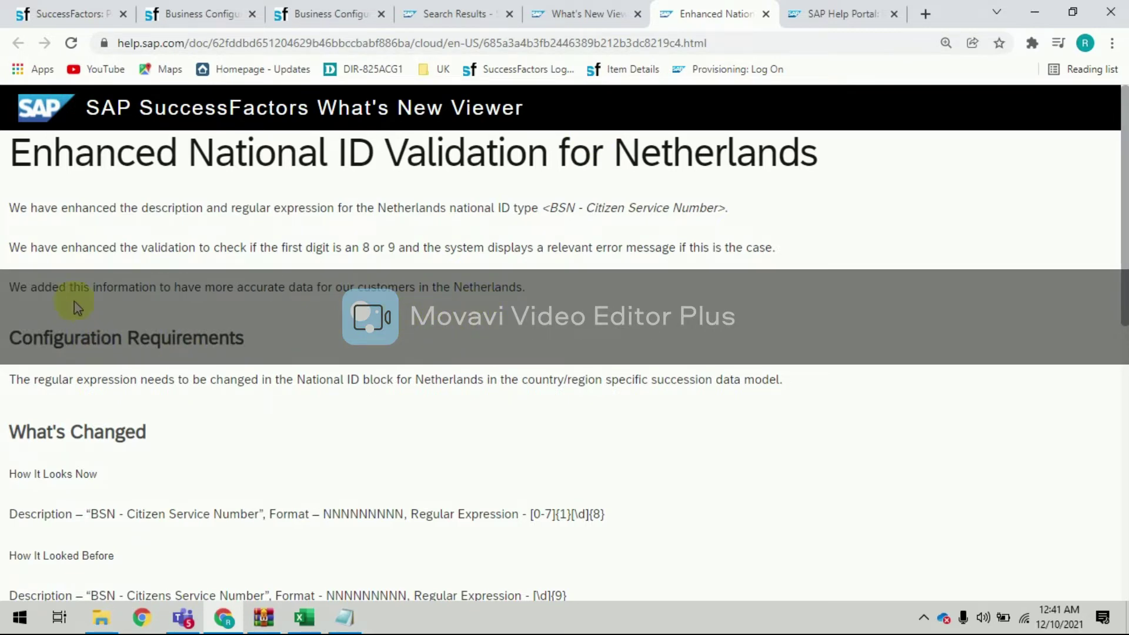
{"action": "left_click_drag", "start_coordinate": [173, 250], "coordinate": [273, 266]}
{"action": "left_click", "coordinate": [300, 263]}
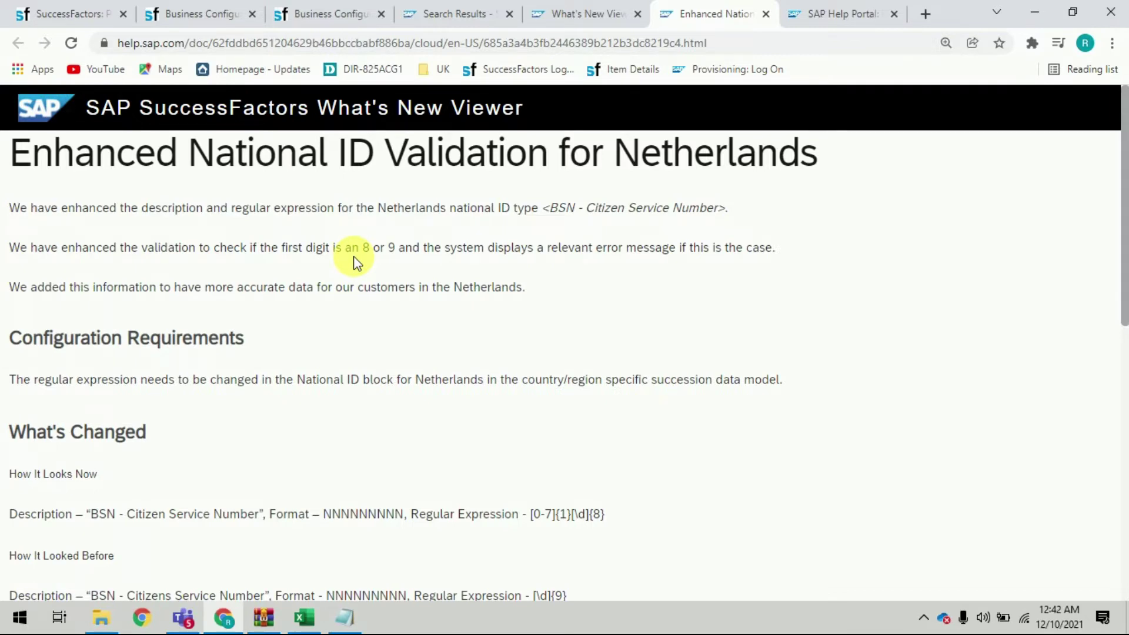
{"action": "scroll", "coordinate": [354, 256], "scroll_direction": "down", "scroll_amount": 4}
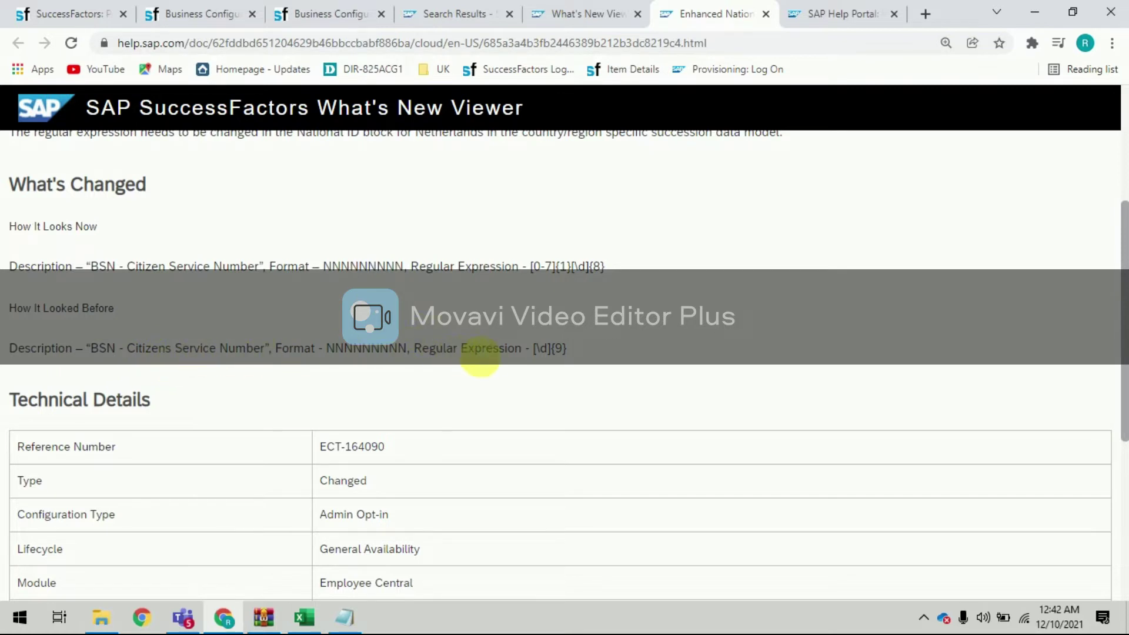
{"action": "left_click", "coordinate": [569, 350]}
{"action": "left_click_drag", "start_coordinate": [569, 349], "coordinate": [530, 360]}
{"action": "left_click", "coordinate": [685, 326]}
{"action": "scroll", "coordinate": [685, 325], "scroll_direction": "up", "scroll_amount": 3}
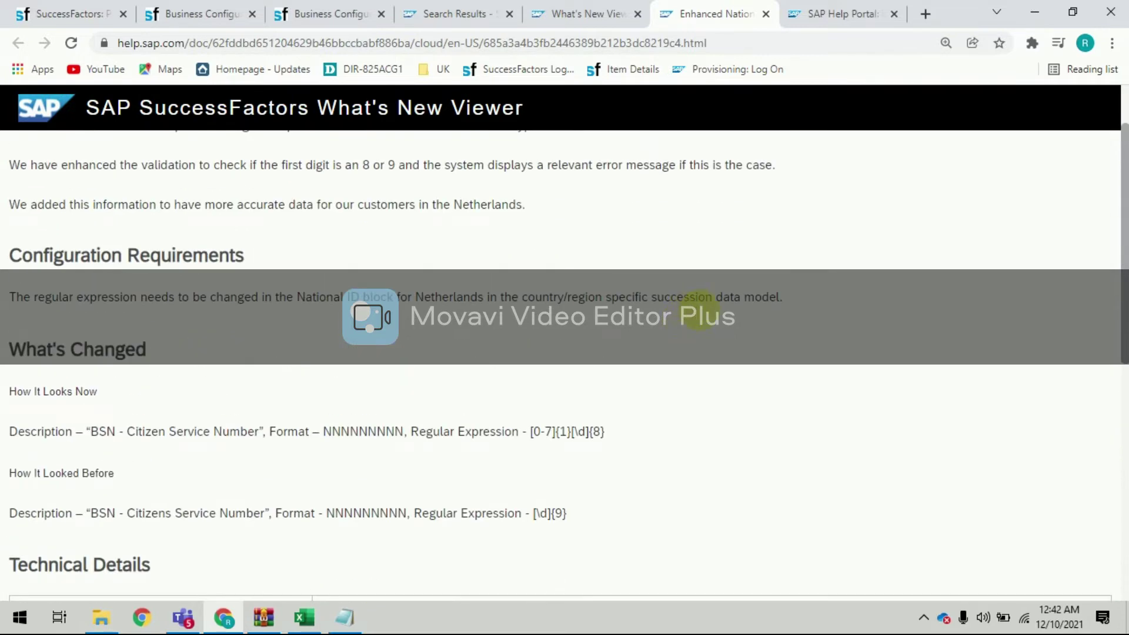
{"action": "scroll", "coordinate": [672, 336], "scroll_direction": "down", "scroll_amount": 1}
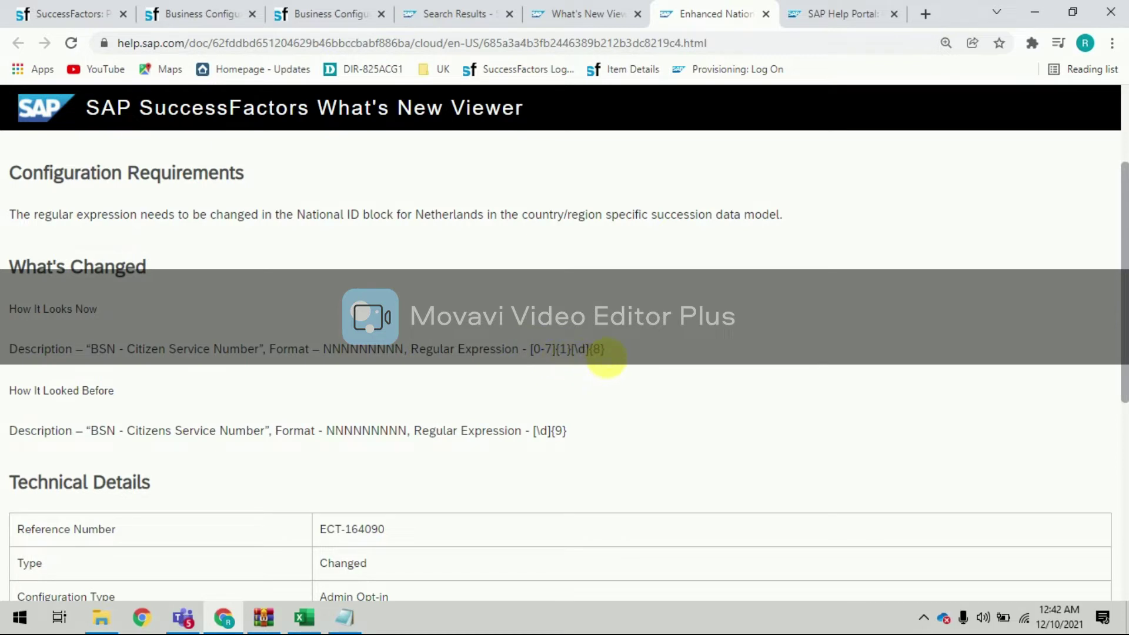
Select the new regular expression [0-7]{1}[\d]{8} in the article and return to nationalIdCard_NLD.
{"action": "double_click", "coordinate": [599, 350]}
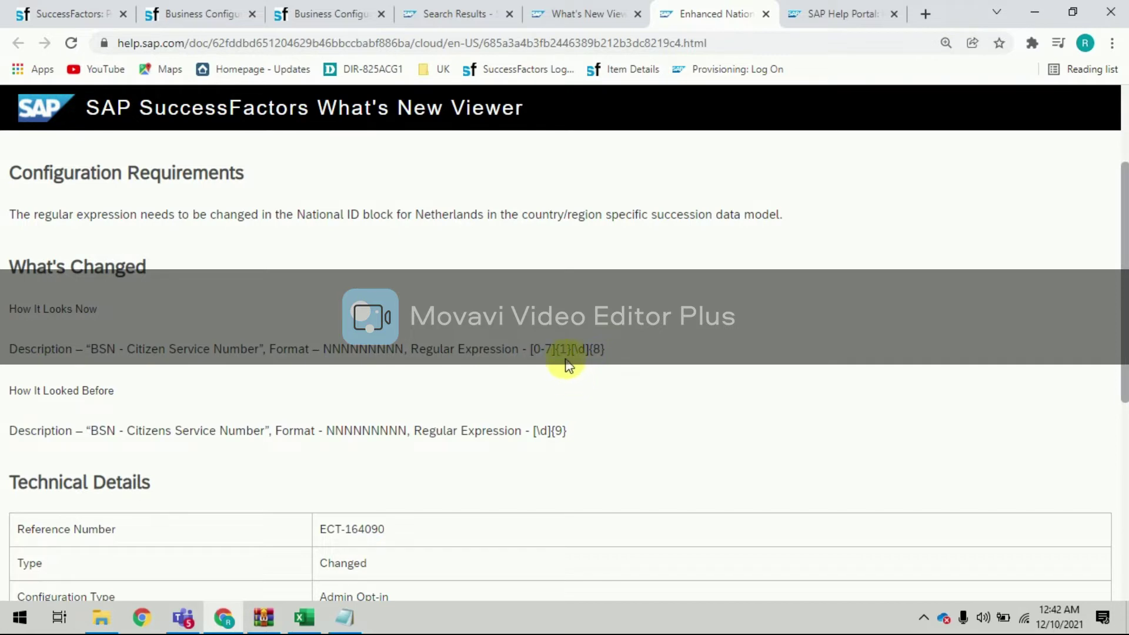
{"action": "scroll", "coordinate": [534, 315], "scroll_direction": "up", "scroll_amount": 3}
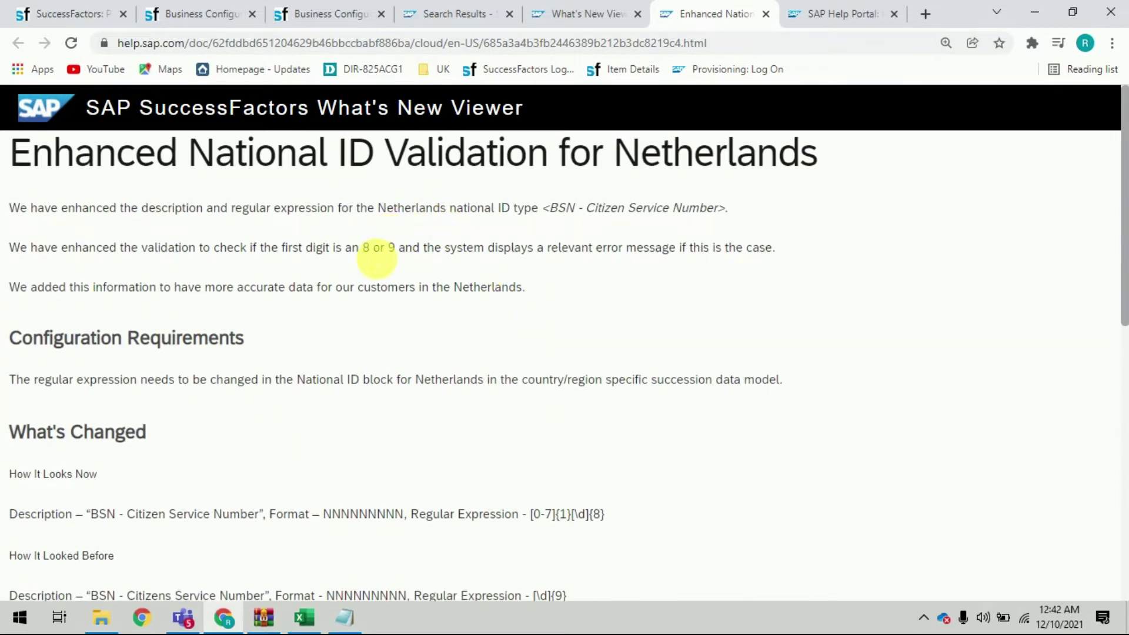
{"action": "scroll", "coordinate": [426, 312], "scroll_direction": "down", "scroll_amount": 2}
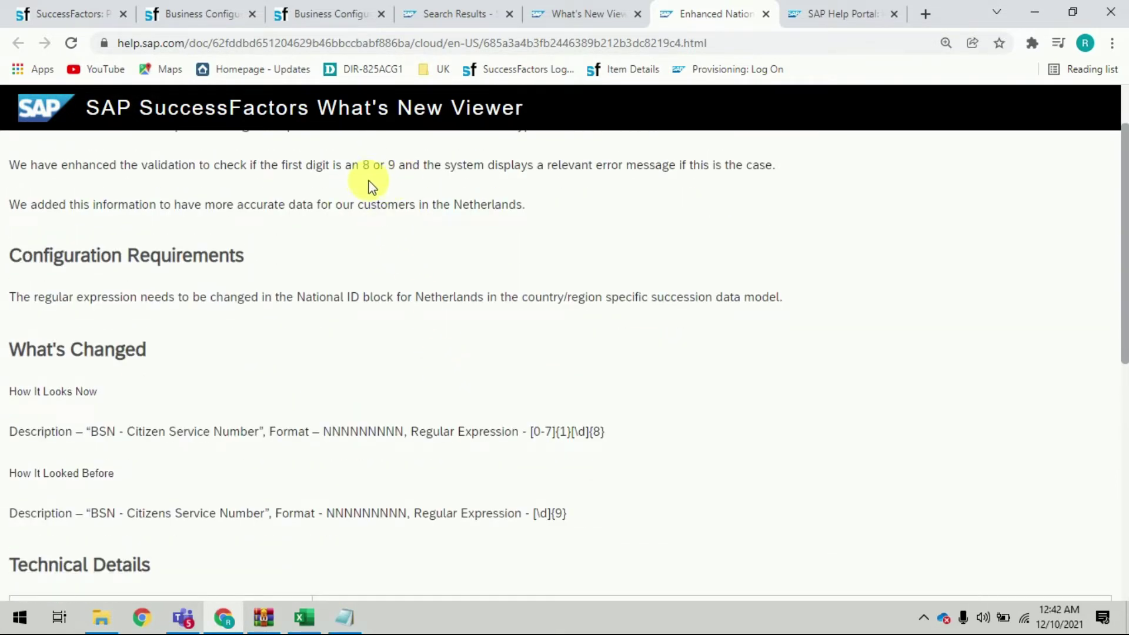
{"action": "scroll", "coordinate": [461, 315], "scroll_direction": "down", "scroll_amount": 2}
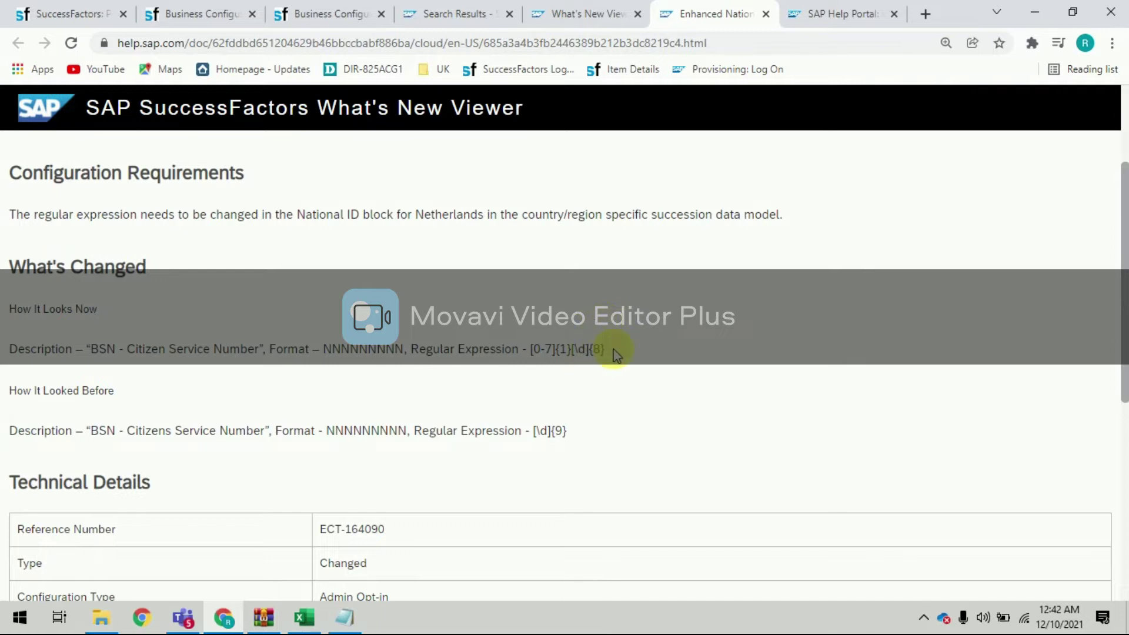
{"action": "left_click_drag", "start_coordinate": [604, 350], "coordinate": [533, 360]}
{"action": "key", "text": "ctrl+c"}
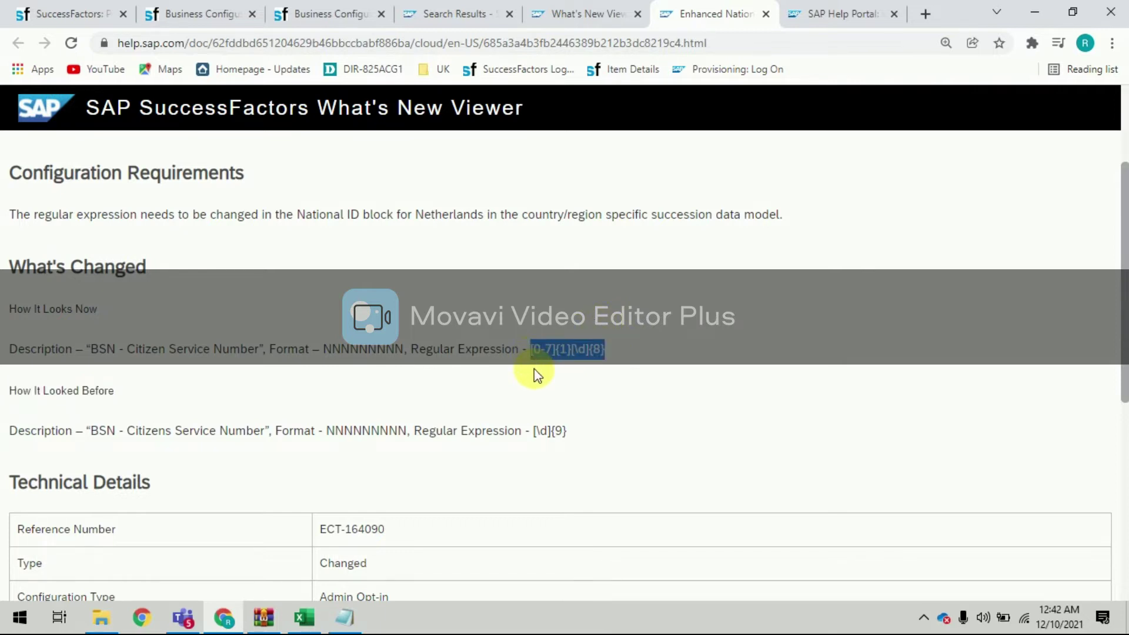
{"action": "left_click", "coordinate": [330, 23]}
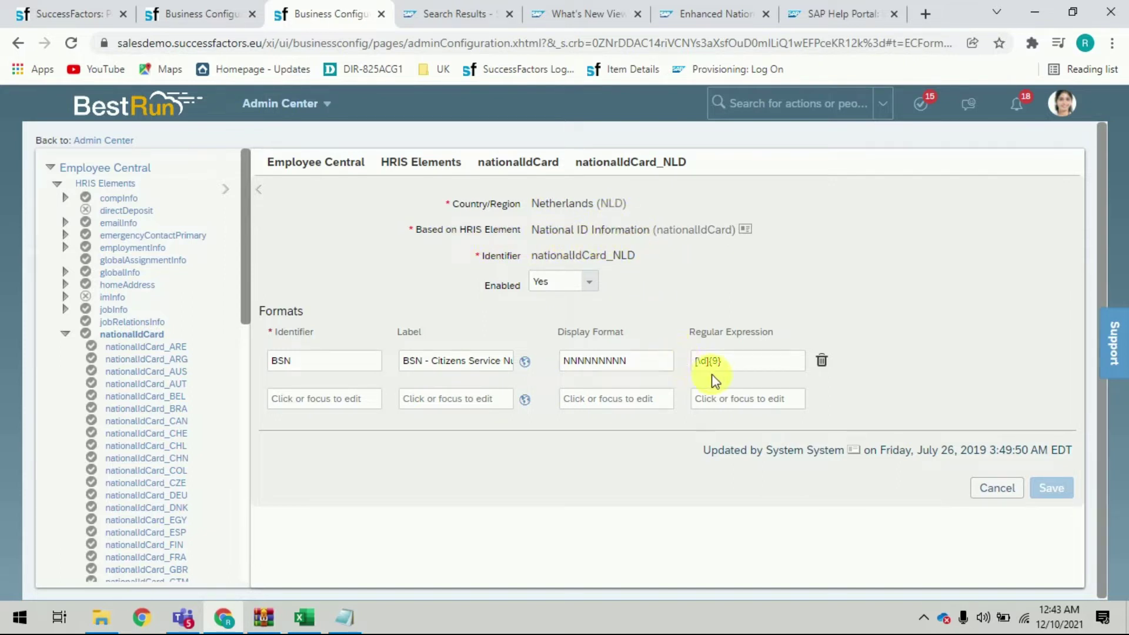
Replace the BSN regular expression [\d]{9} with [0-7]{1}[\d]{8} and save the configuration.
{"action": "left_click_drag", "start_coordinate": [765, 360], "coordinate": [670, 368]}
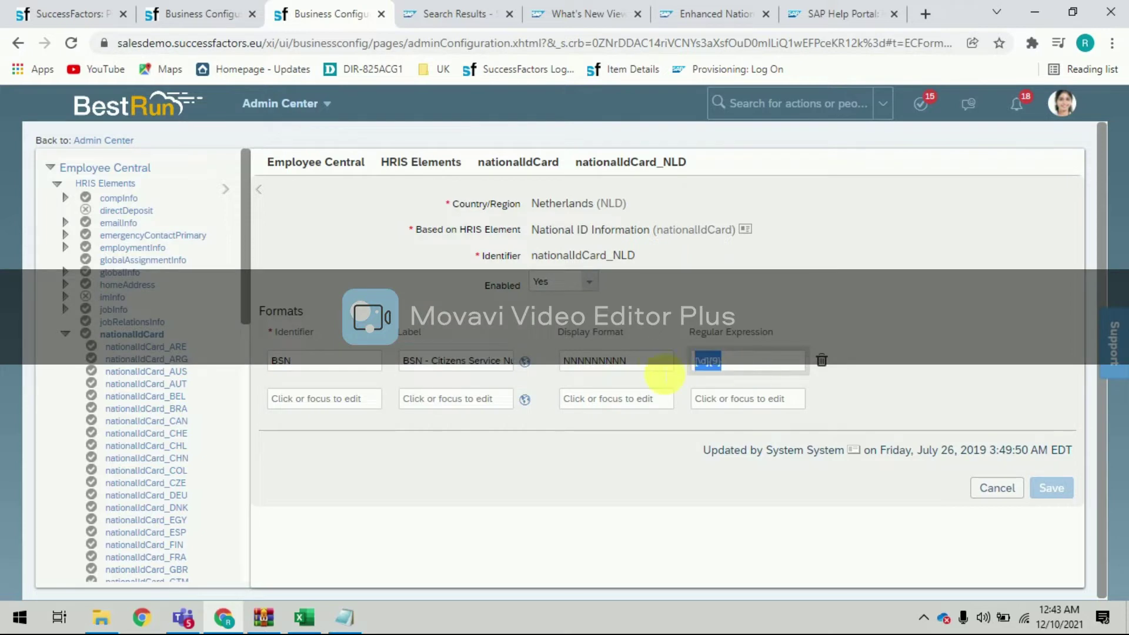
{"action": "key", "text": "BackSpace"}
{"action": "key", "text": "ctrl+v"}
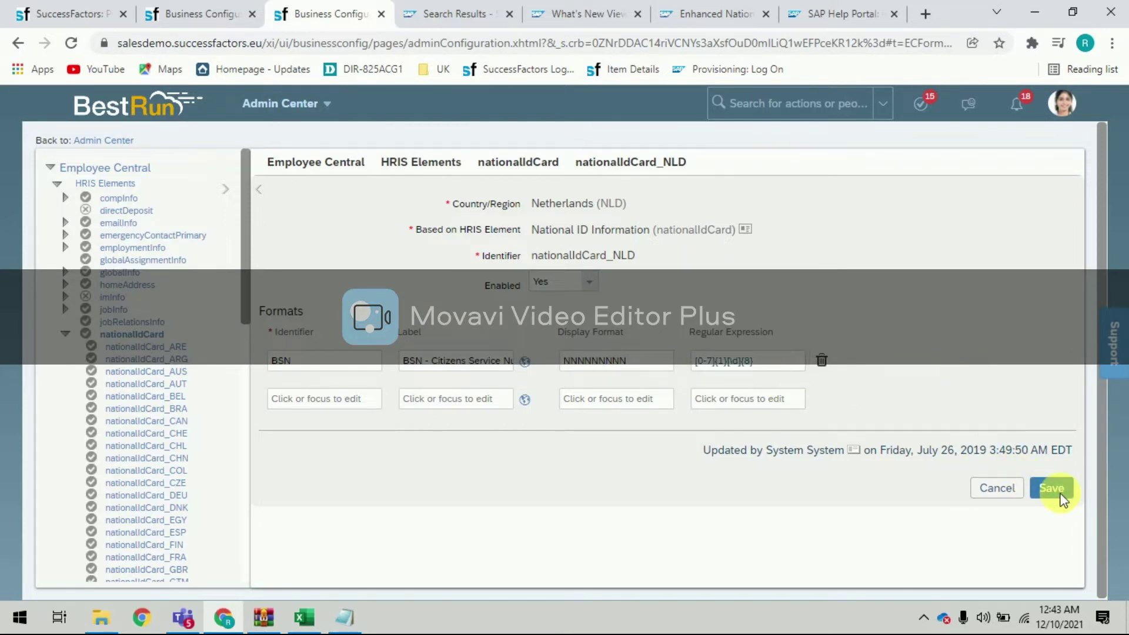
{"action": "left_click", "coordinate": [1036, 491]}
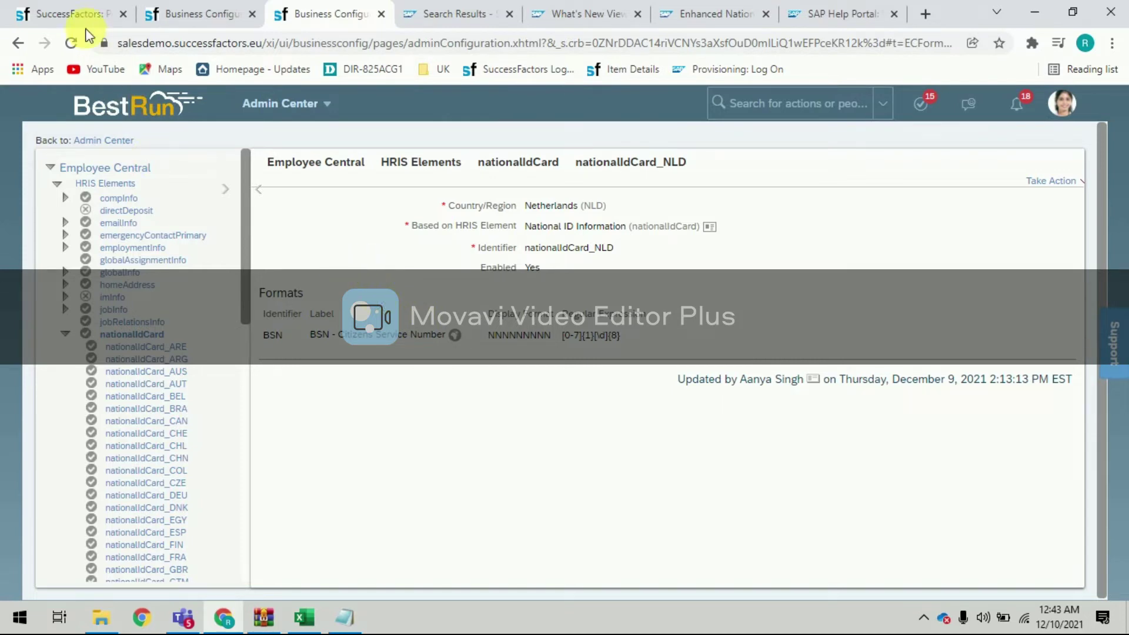
Discard the unsaved National ID changes on the employee file and reopen the National ID editor.
{"action": "left_click", "coordinate": [74, 13]}
{"action": "left_click", "coordinate": [910, 540]}
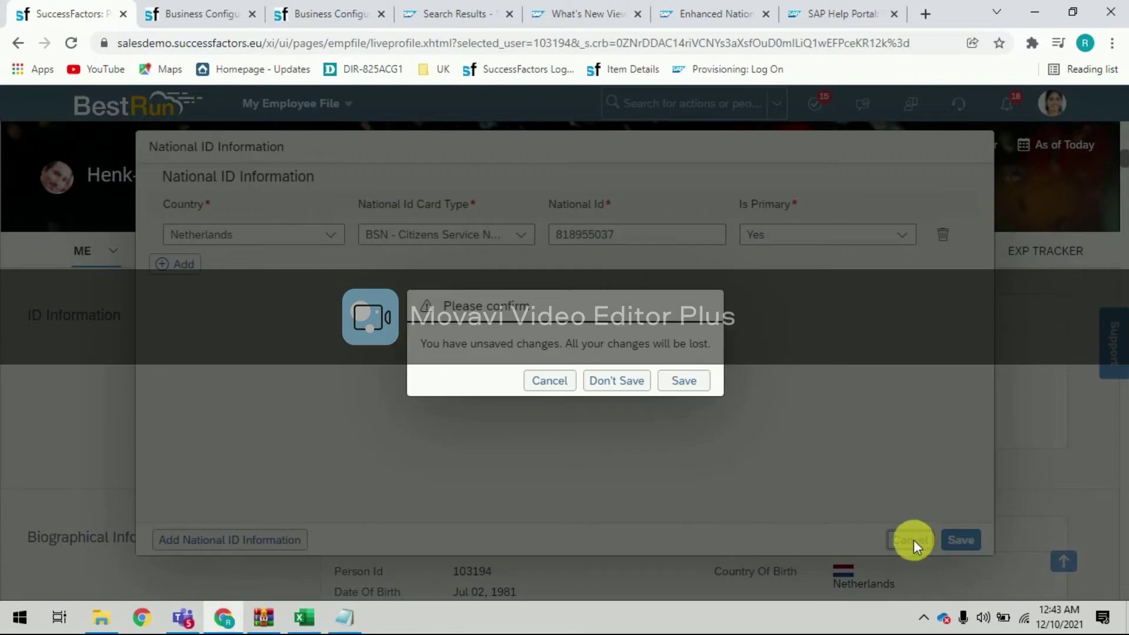
{"action": "left_click", "coordinate": [616, 380]}
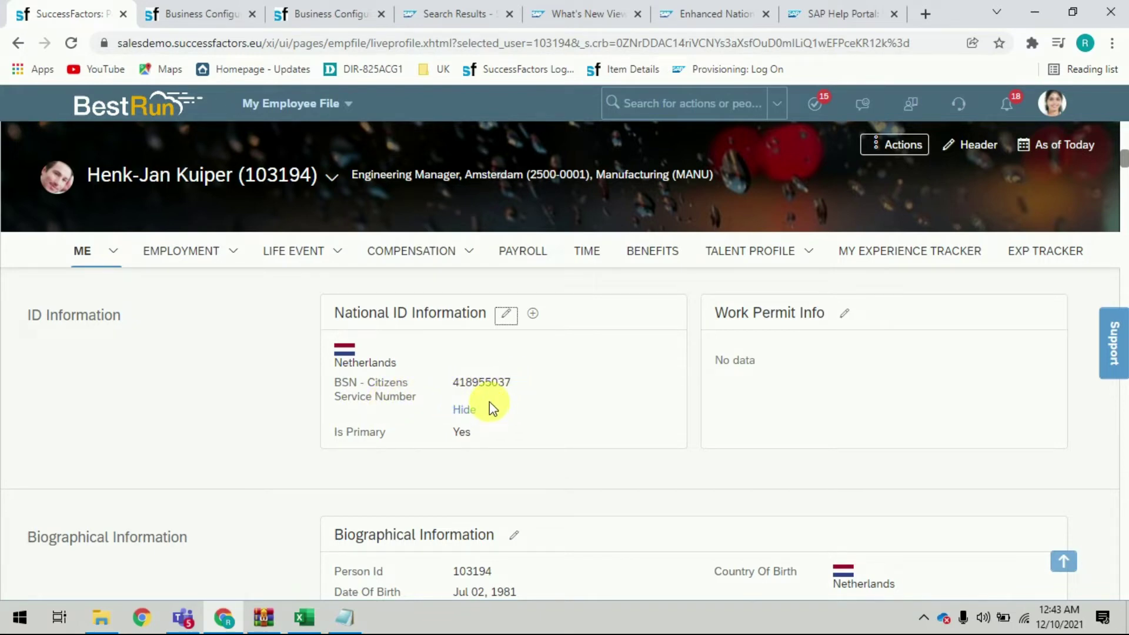
{"action": "left_click", "coordinate": [510, 317]}
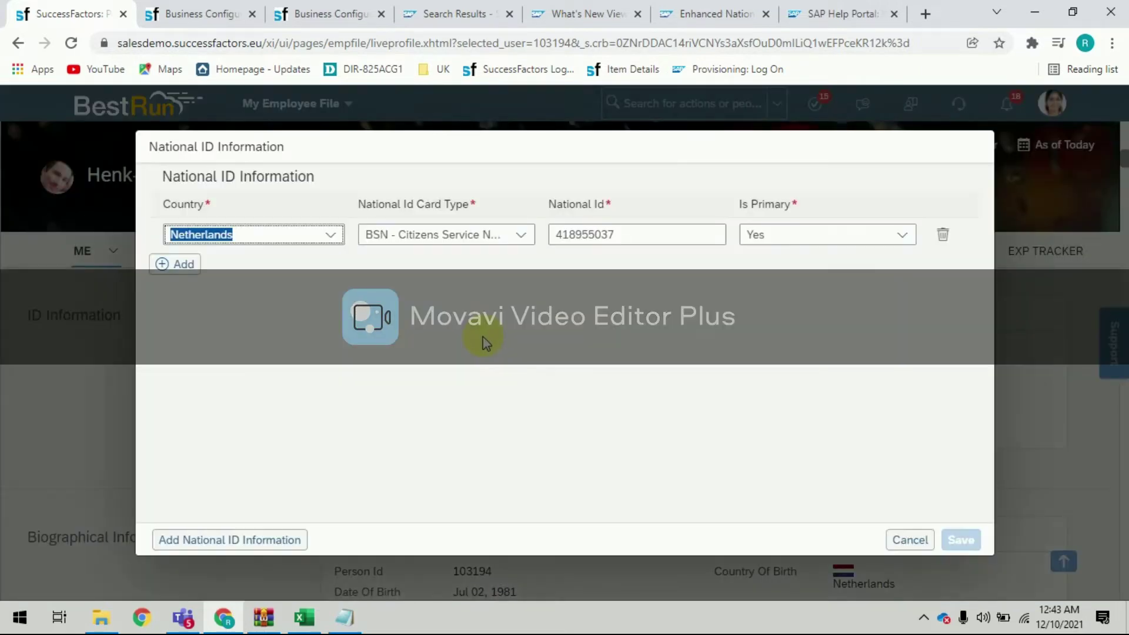
{"action": "left_click", "coordinate": [723, 12]}
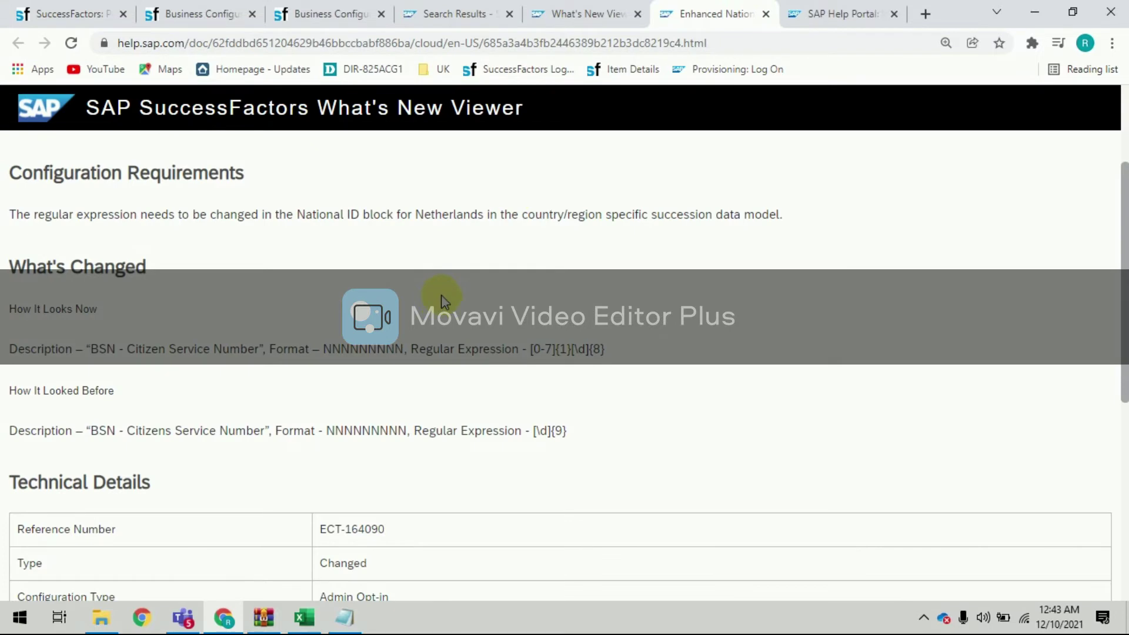
Review the no-8-or-9 first-digit rule and the [0-7]{1} range, then return to the National ID form.
{"action": "scroll", "coordinate": [444, 301], "scroll_direction": "up", "scroll_amount": 3}
{"action": "double_click", "coordinate": [367, 248]}
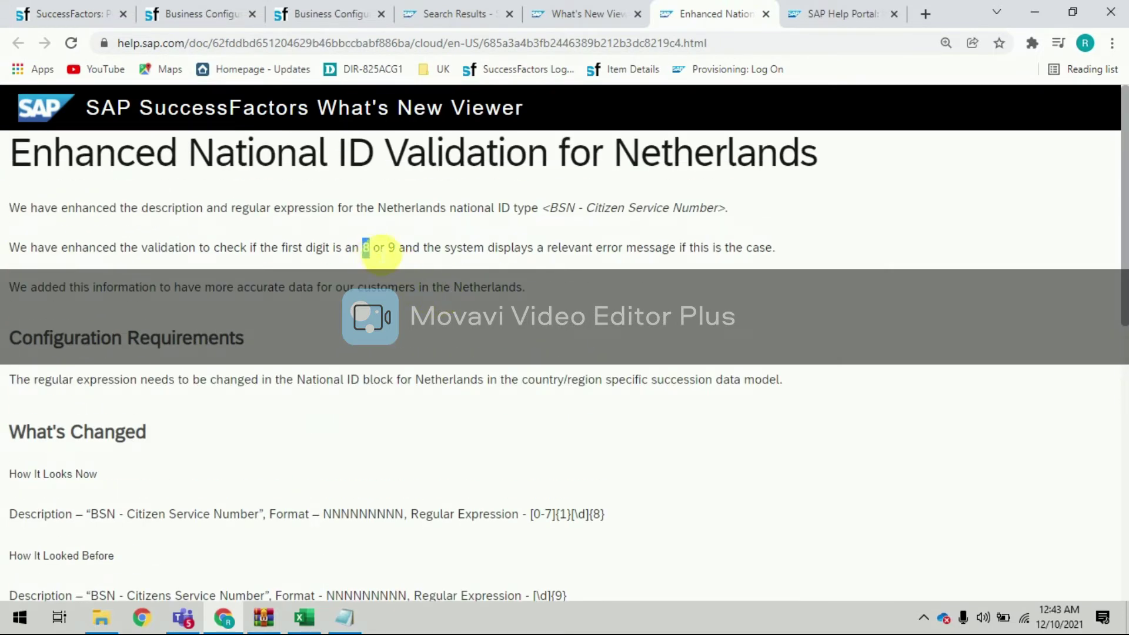
{"action": "double_click", "coordinate": [393, 247]}
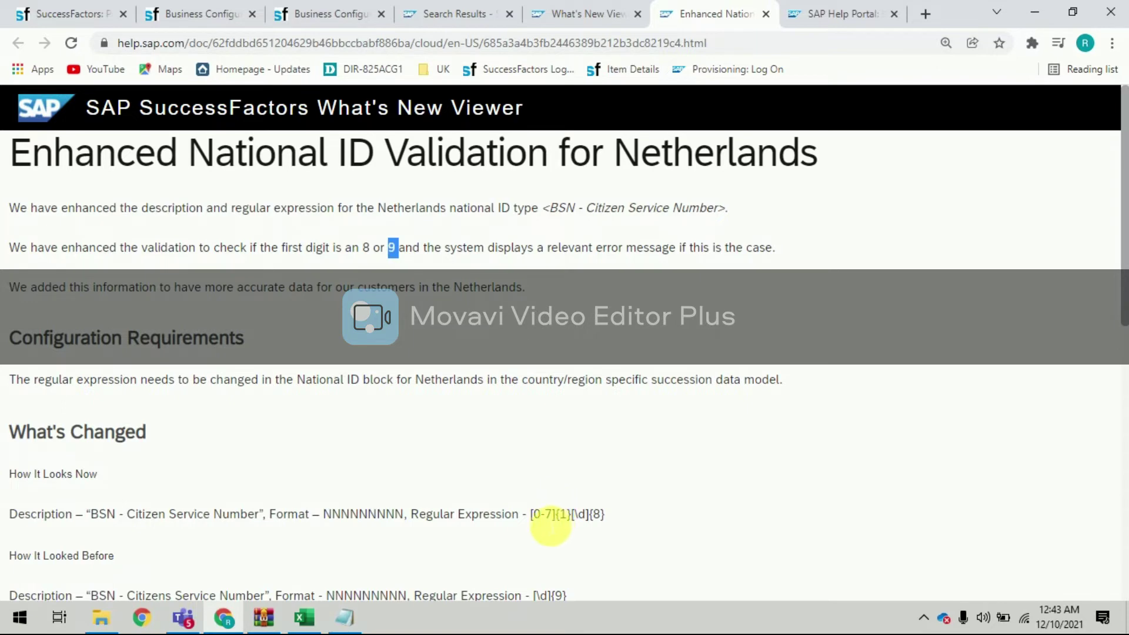
{"action": "double_click", "coordinate": [563, 515]}
{"action": "left_click_drag", "start_coordinate": [563, 515], "coordinate": [601, 524]}
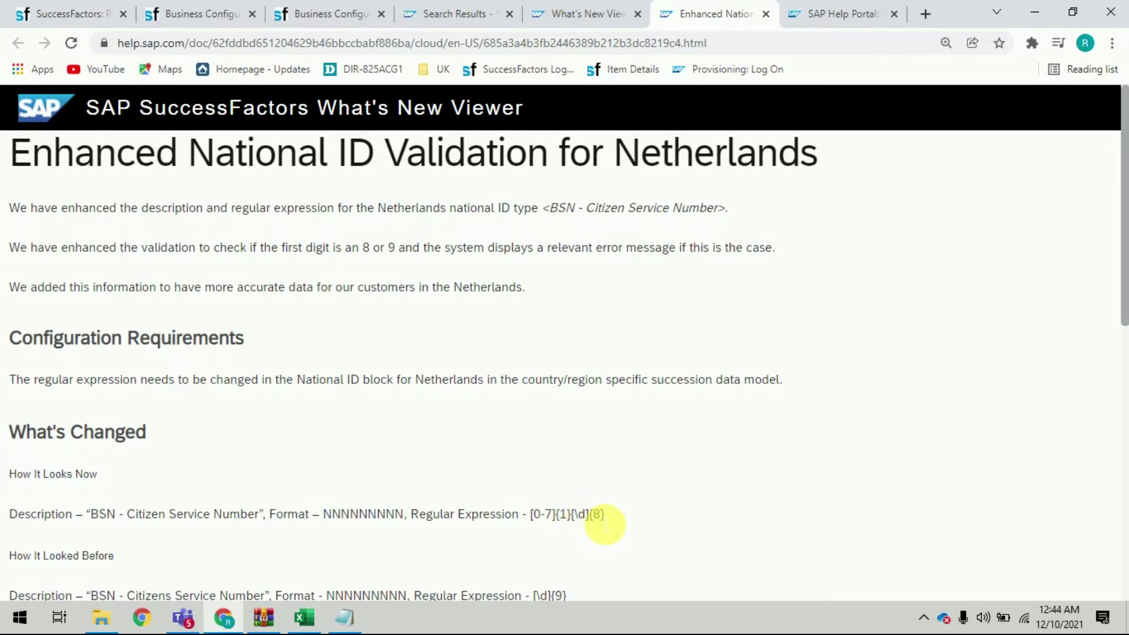
{"action": "left_click", "coordinate": [56, 13]}
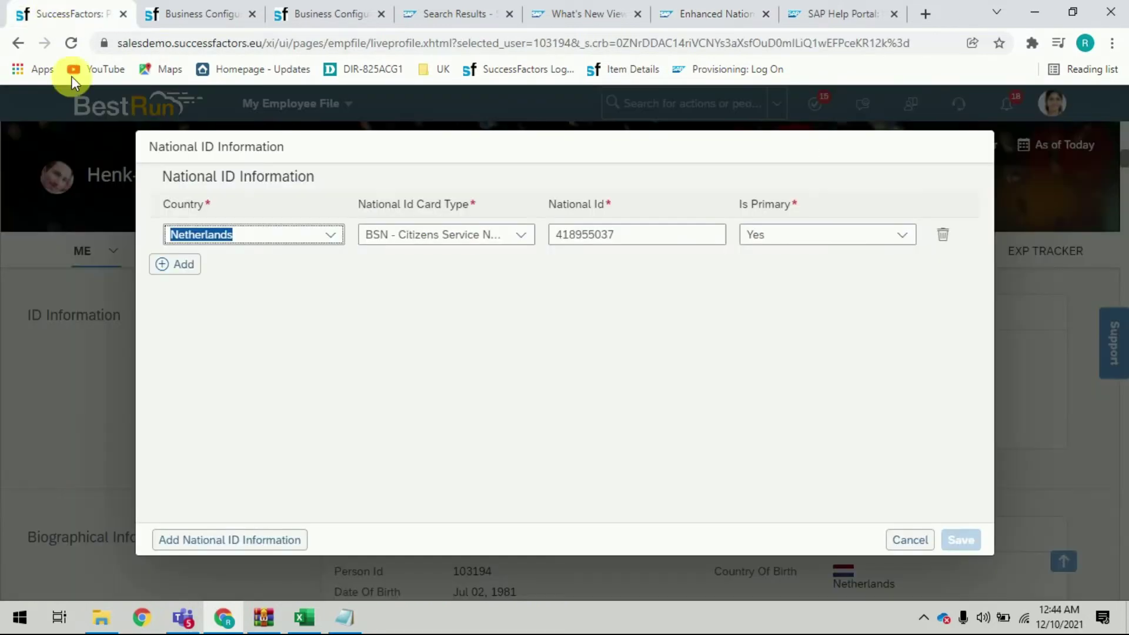
Change the National Id's first digit to 9, save, and review the 9-digit NNNNNNNNN format error.
{"action": "left_click", "coordinate": [638, 236]}
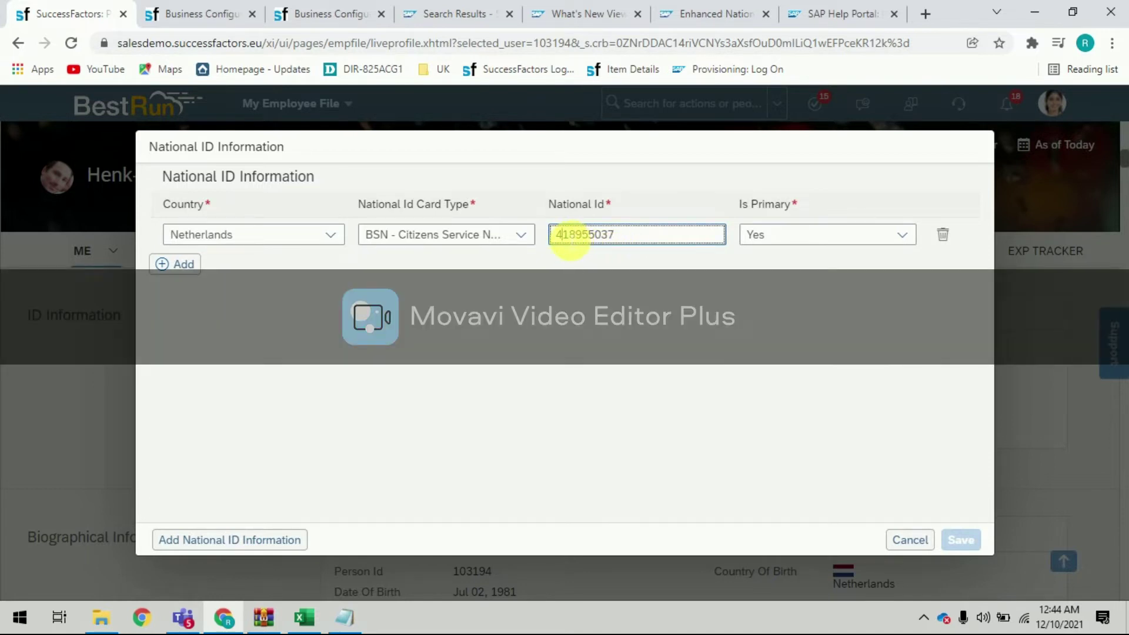
{"action": "key", "text": "BackSpace"}
{"action": "type", "text": "9"}
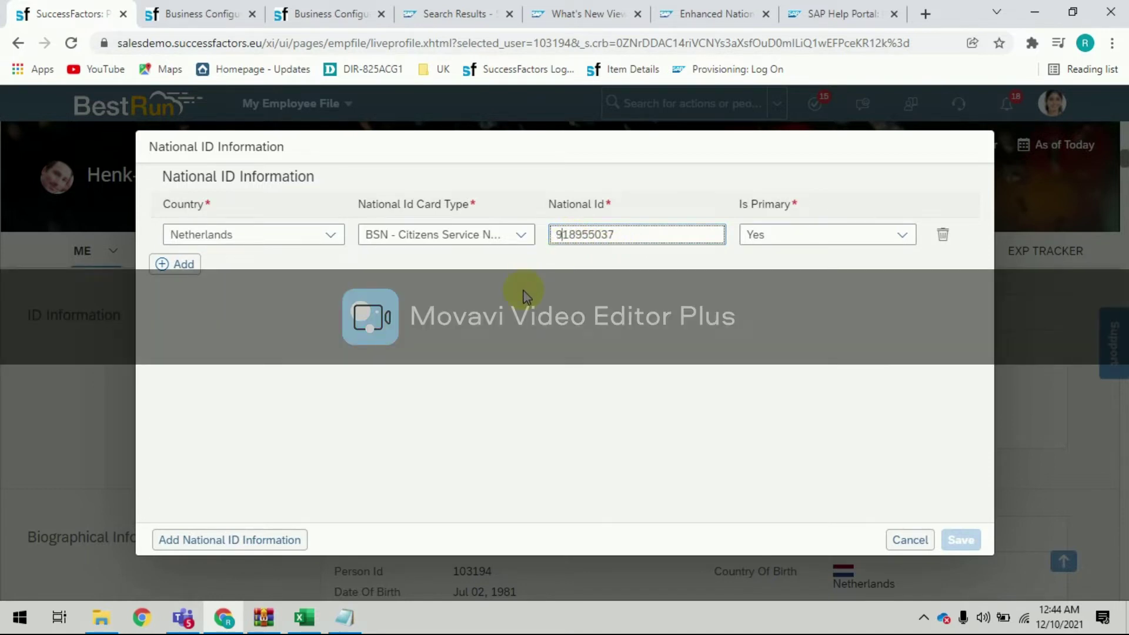
{"action": "left_click", "coordinate": [958, 539]}
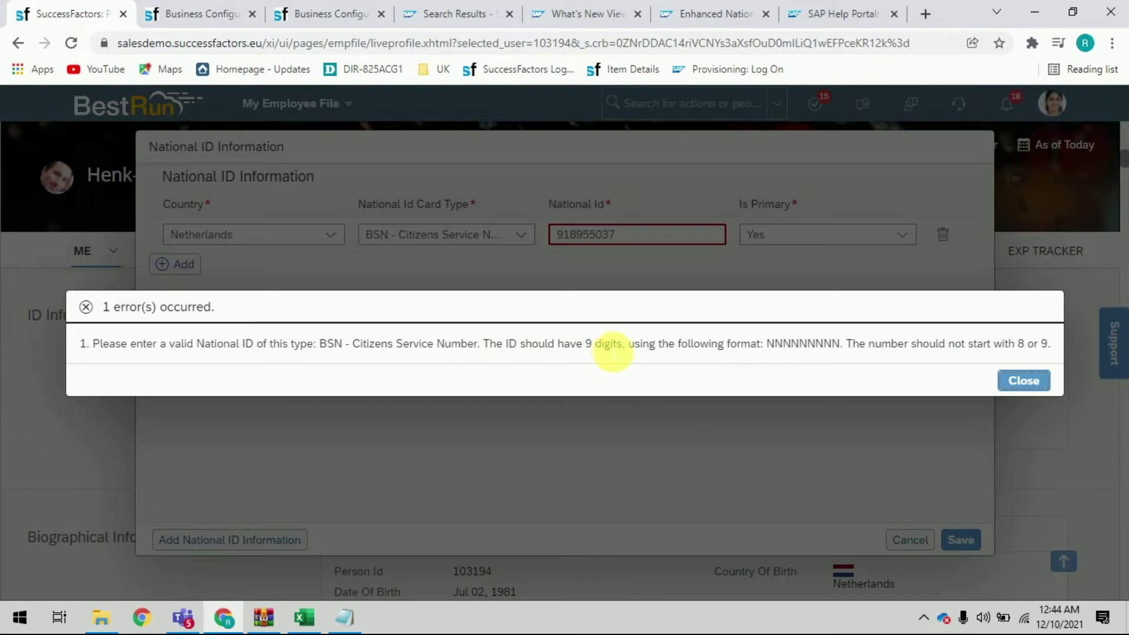
{"action": "double_click", "coordinate": [604, 345]}
{"action": "left_click_drag", "start_coordinate": [844, 351], "coordinate": [776, 353]}
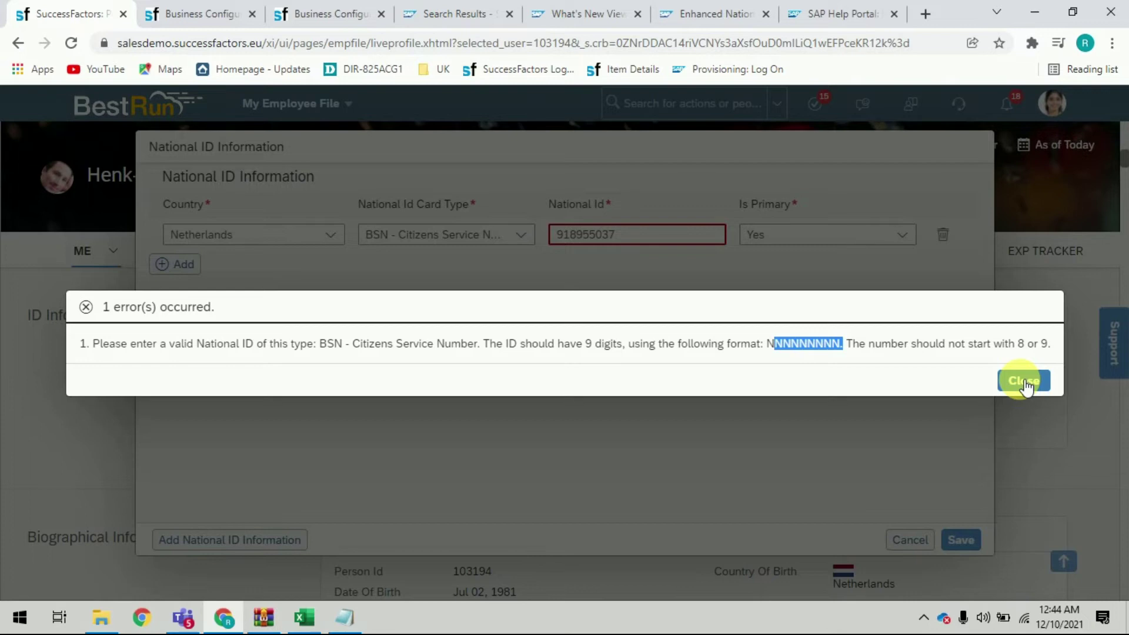
{"action": "left_click", "coordinate": [1024, 382]}
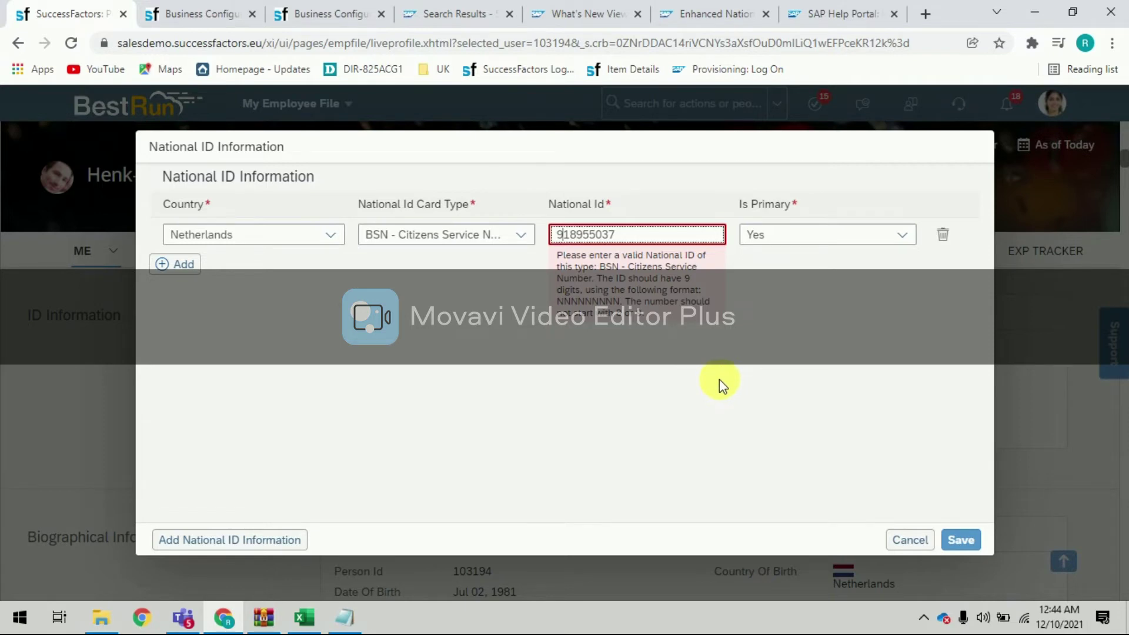
{"action": "key", "text": "BackSpace"}
{"action": "type", "text": "8"}
{"action": "left_click", "coordinate": [961, 540]}
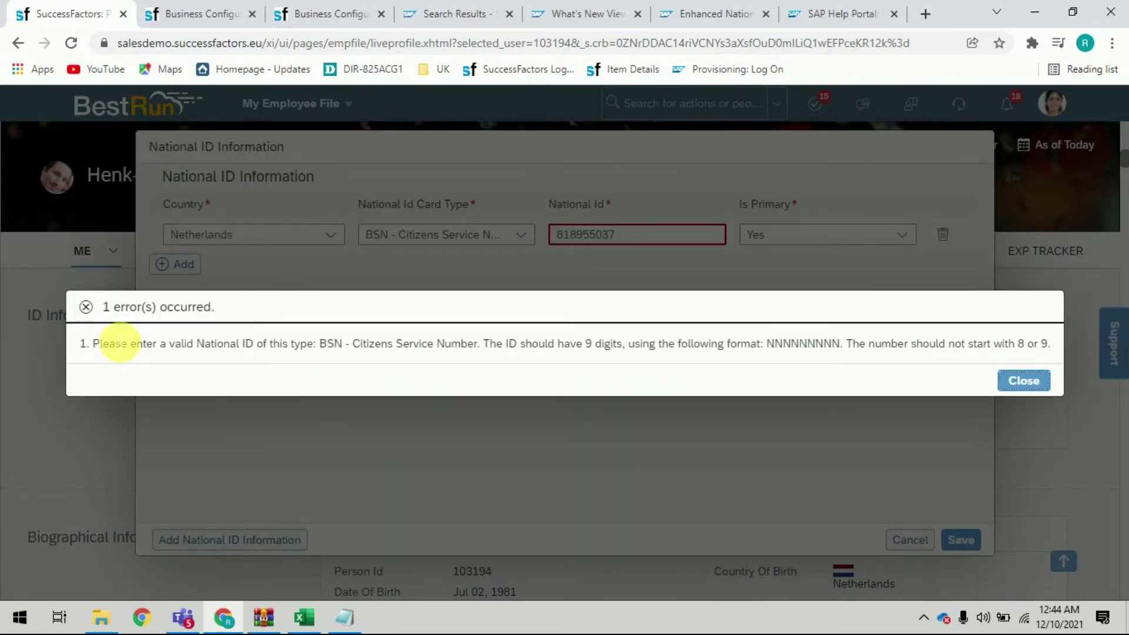
{"action": "left_click", "coordinate": [1023, 381]}
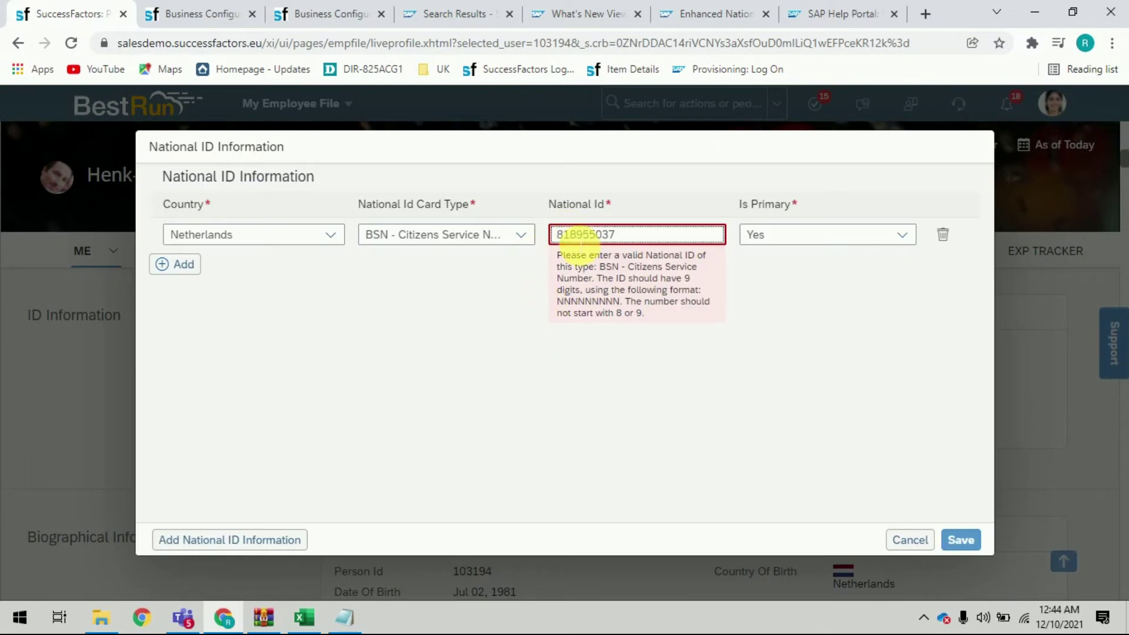
{"action": "key", "text": "BackSpace"}
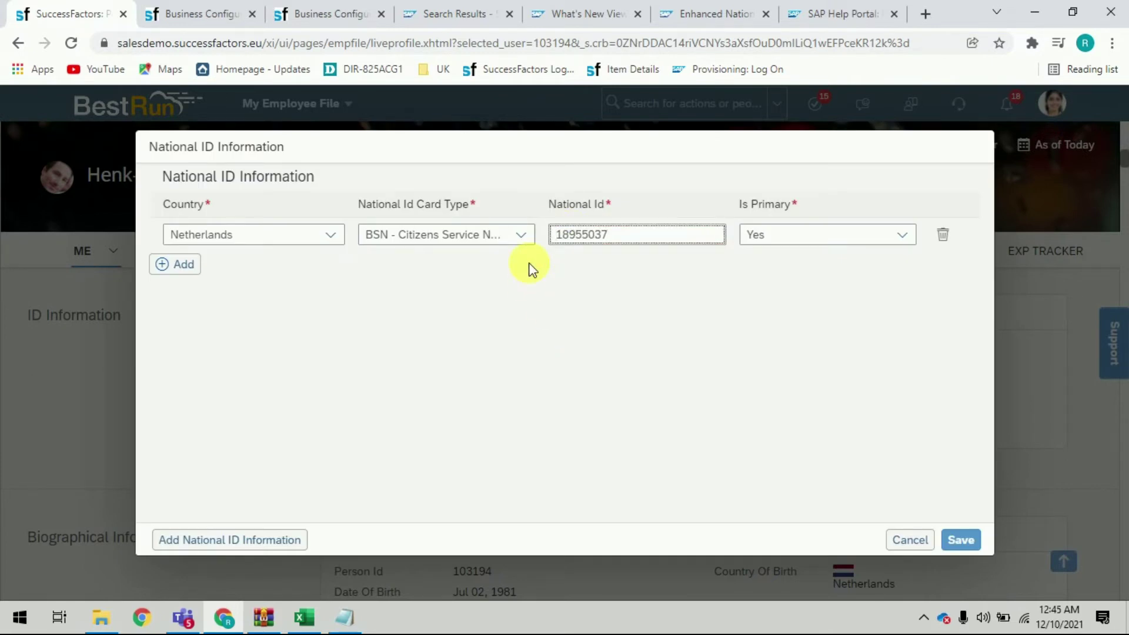
{"action": "type", "text": "4"}
{"action": "left_click", "coordinate": [850, 425]}
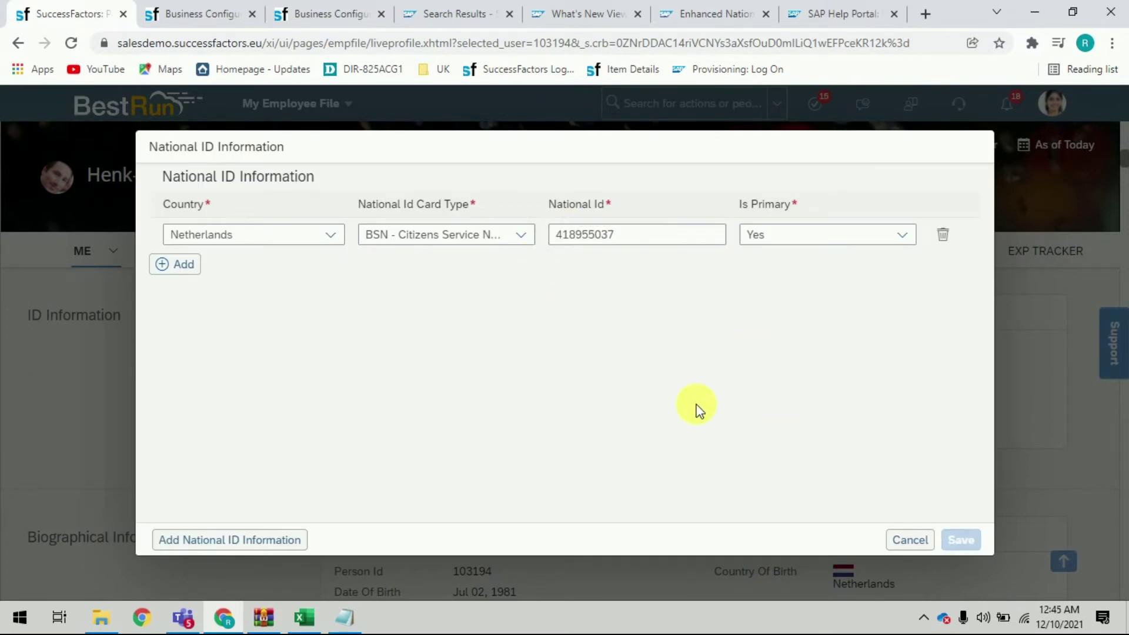
{"action": "left_click", "coordinate": [560, 234]}
{"action": "key", "text": "BackSpace"}
{"action": "type", "text": "3"}
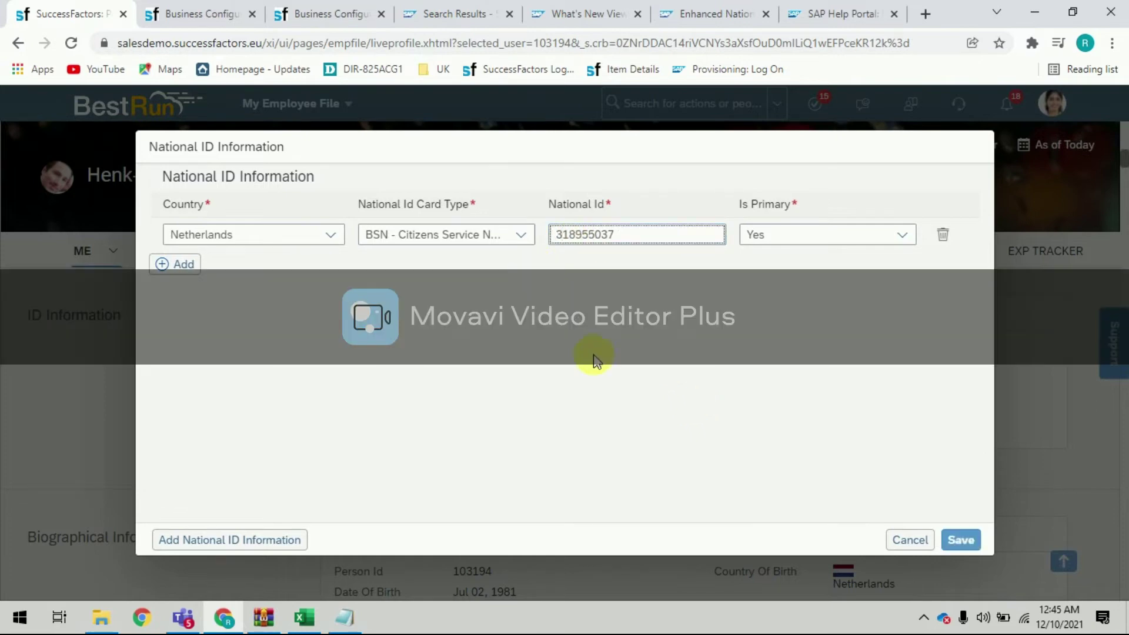
{"action": "left_click", "coordinate": [971, 542]}
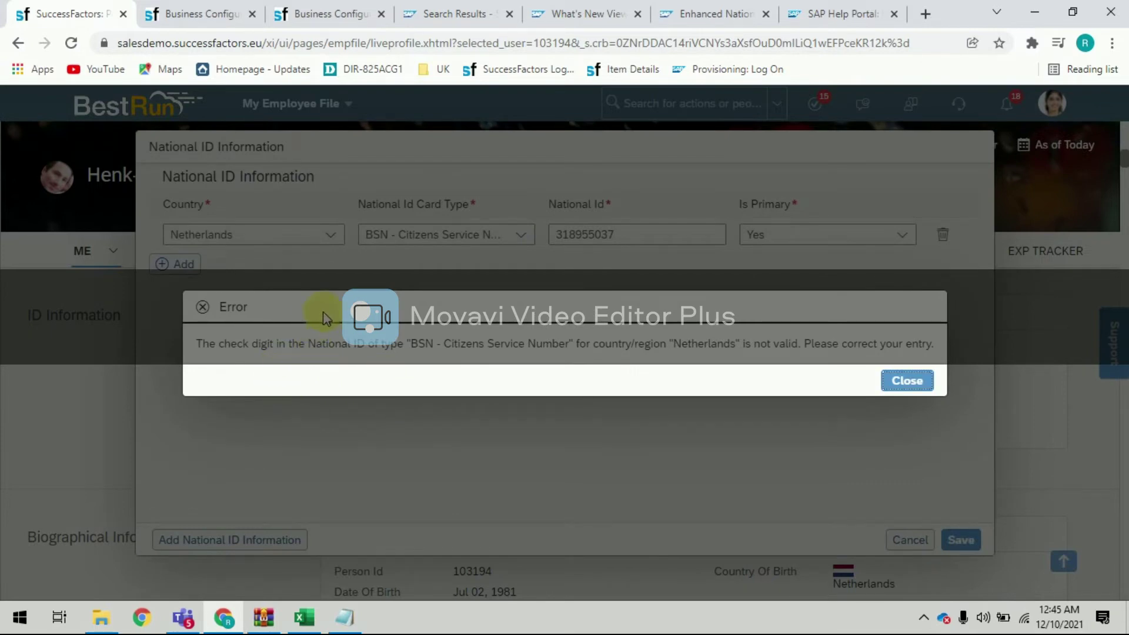
{"action": "left_click", "coordinate": [902, 383]}
{"action": "left_click", "coordinate": [559, 238]}
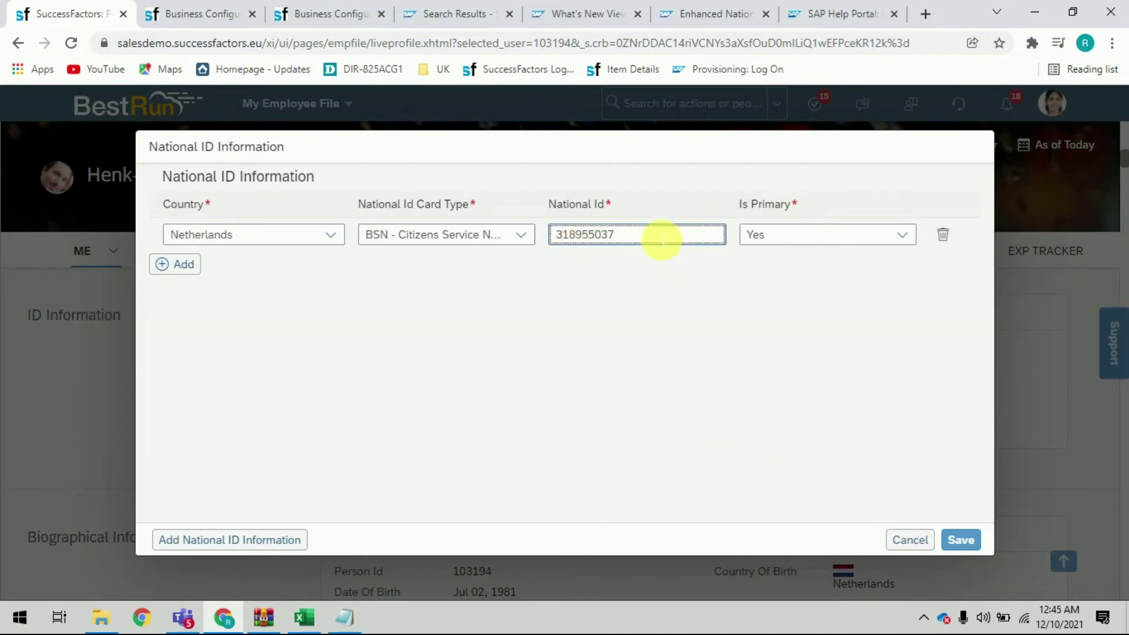
{"action": "left_click_drag", "start_coordinate": [661, 241], "coordinate": [486, 238]}
Replace the National Id with a valid 9-digit BSN, save, and show the change request's workflow participants.
{"action": "key", "text": "BackSpace"}
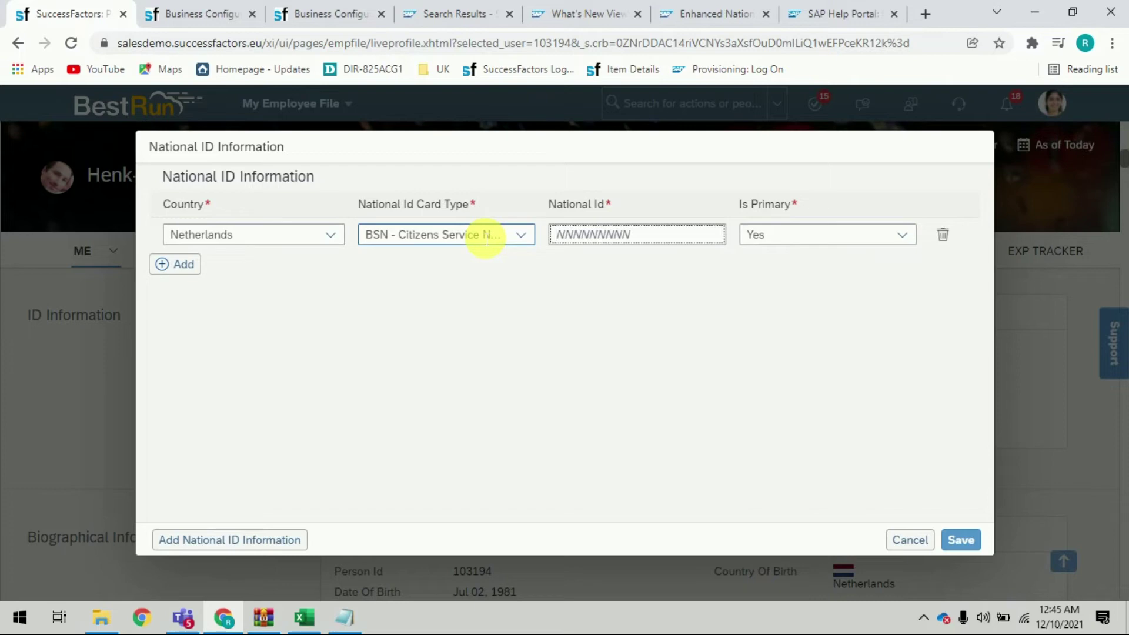
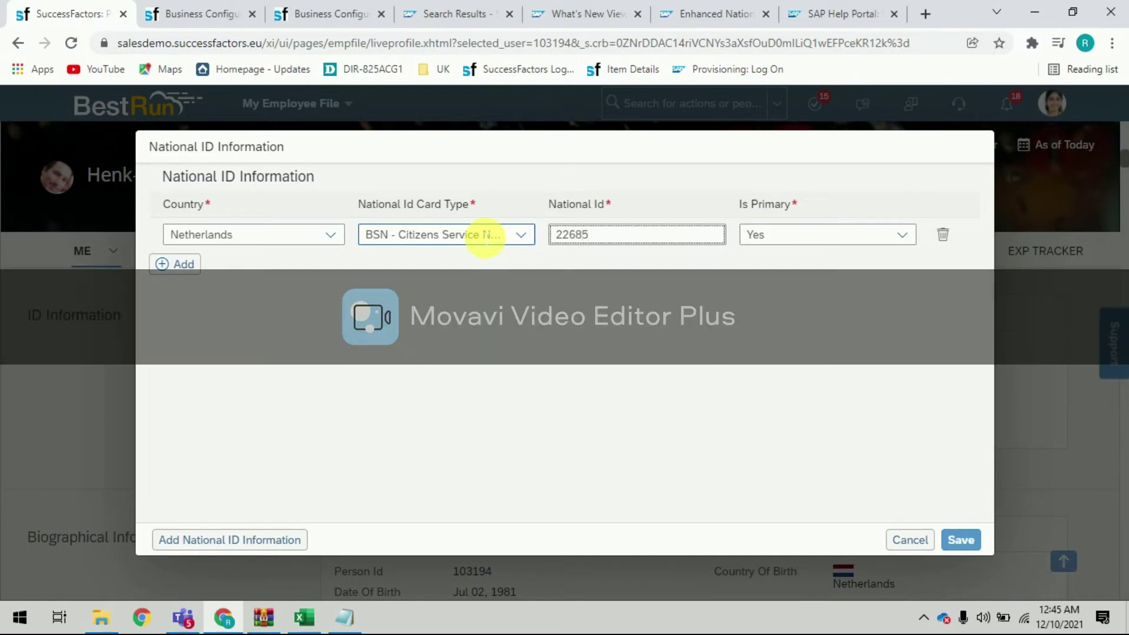
{"action": "left_click", "coordinate": [809, 418]}
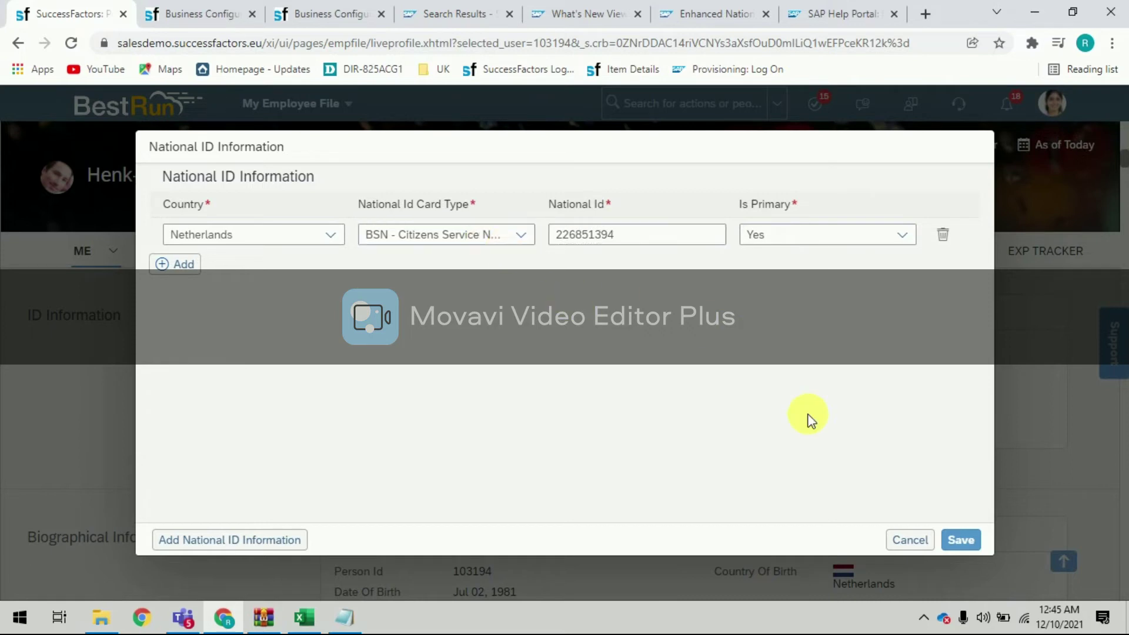
{"action": "left_click", "coordinate": [961, 540]}
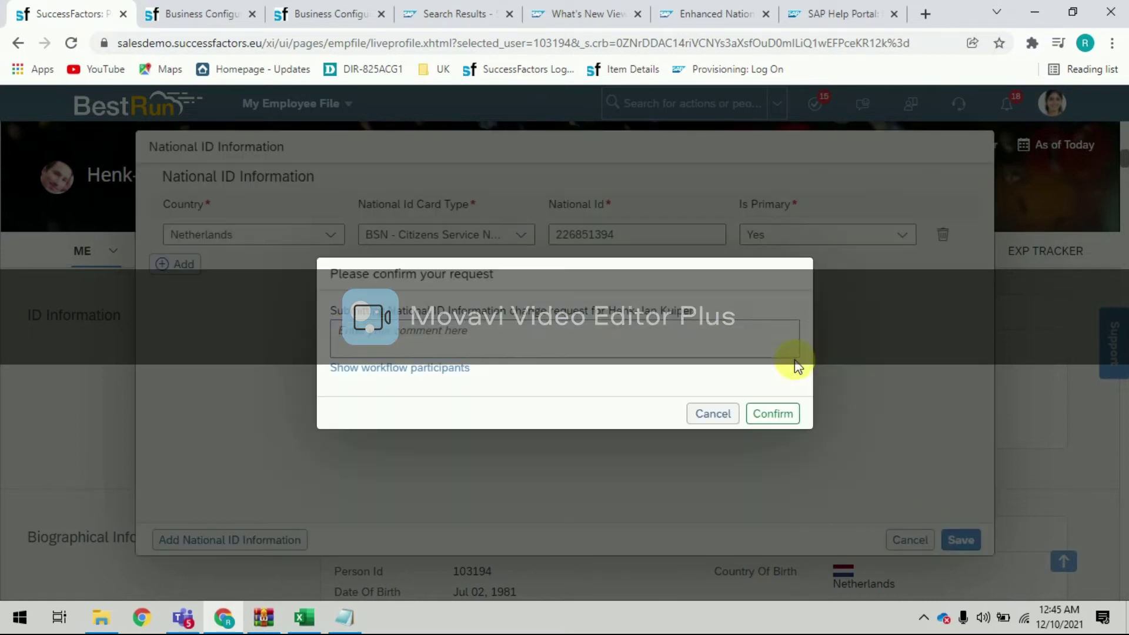
{"action": "left_click", "coordinate": [440, 370]}
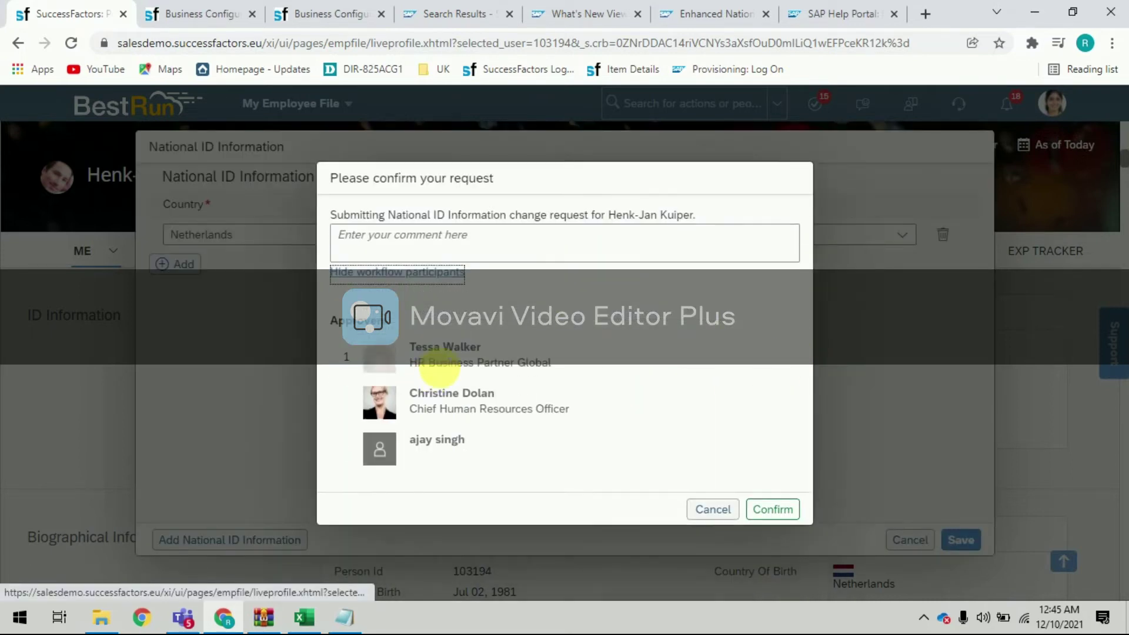
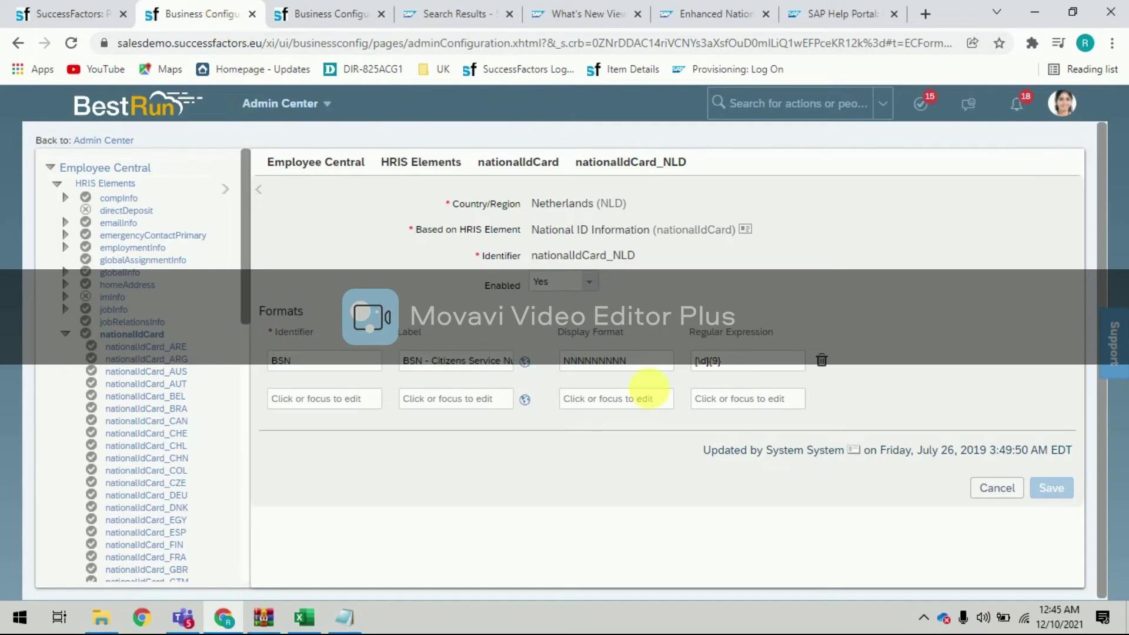
Duplicate the Business Configuration browser tab holding the saved Netherlands ID format.
{"action": "left_click", "coordinate": [338, 13]}
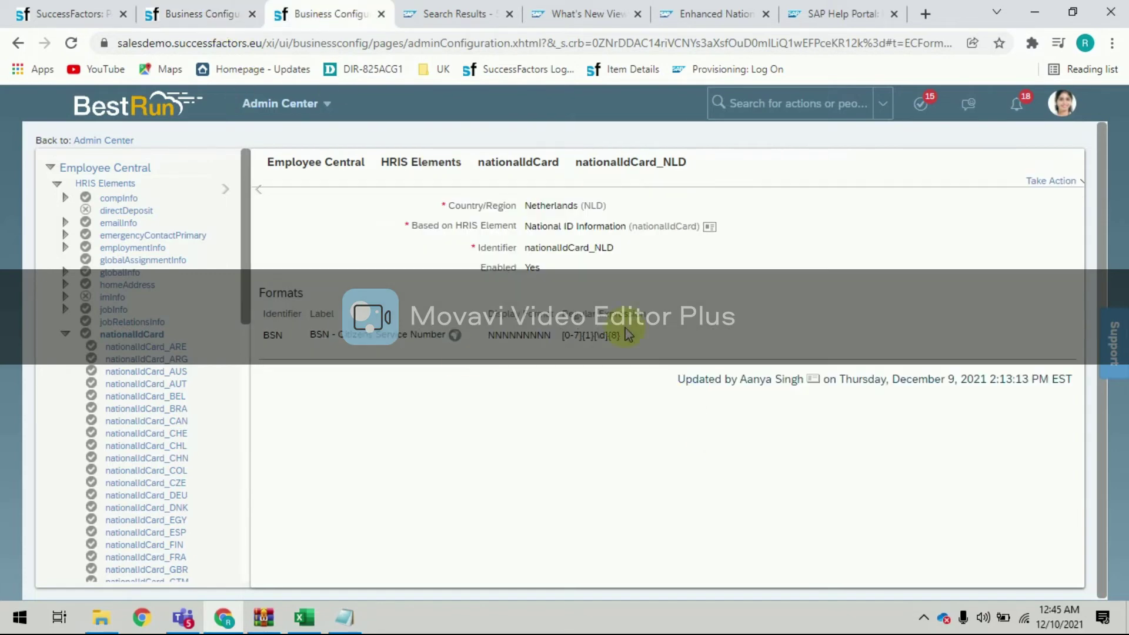
{"action": "right_click", "coordinate": [328, 12]}
{"action": "left_click", "coordinate": [366, 121]}
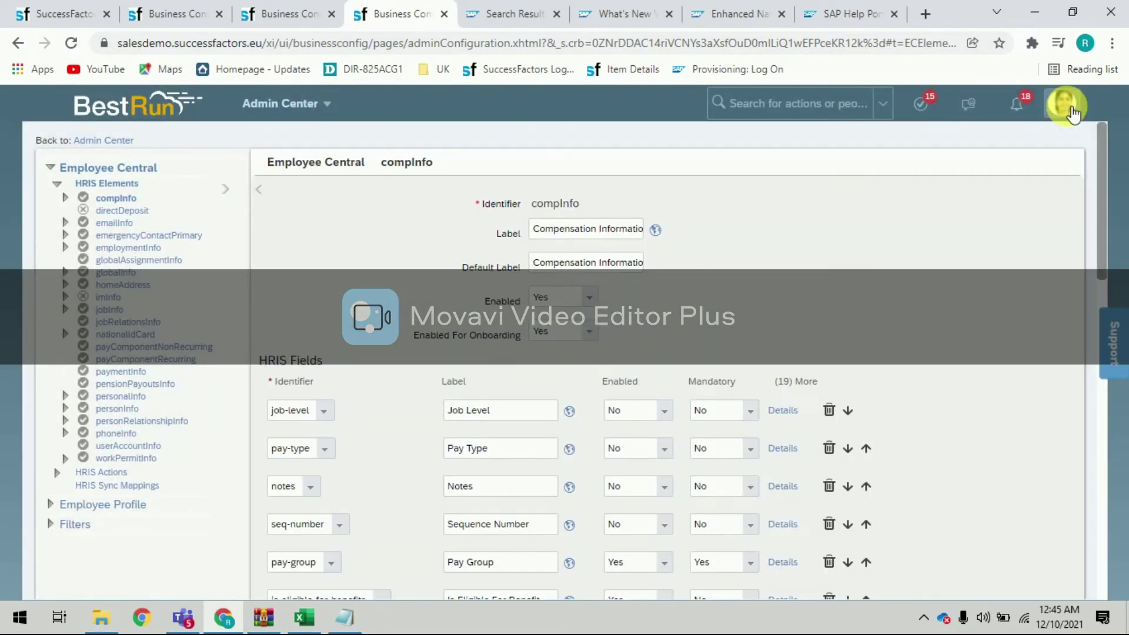
Proxy as the target employee using Proxy Now from the account menu.
{"action": "left_click", "coordinate": [1065, 105]}
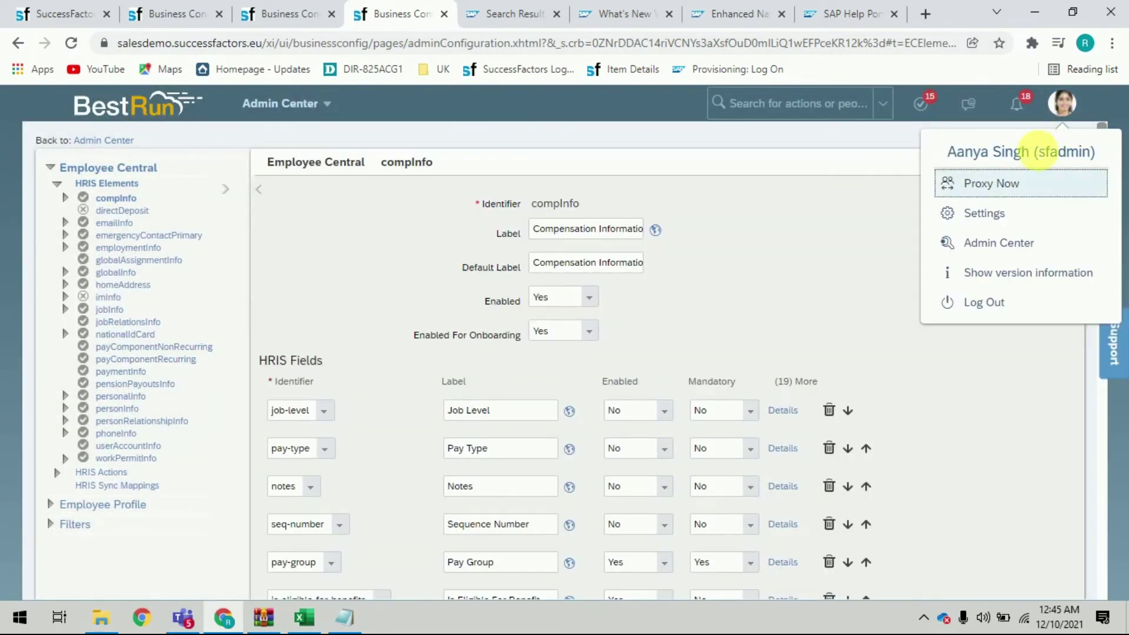
{"action": "left_click", "coordinate": [1000, 183]}
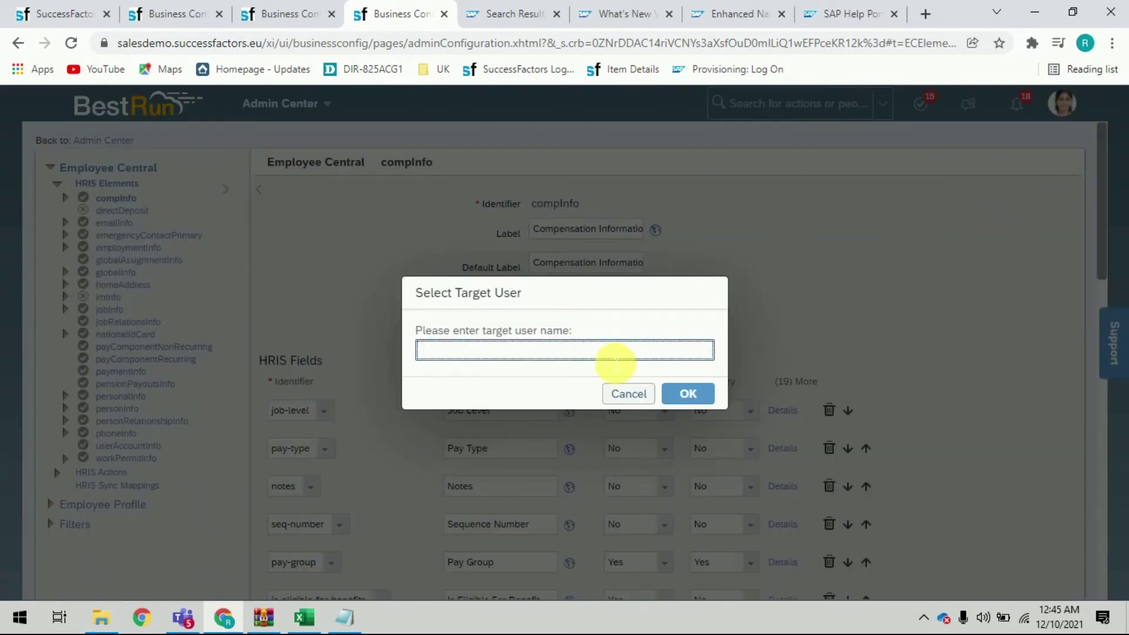
{"action": "left_click", "coordinate": [512, 385]}
{"action": "left_click", "coordinate": [684, 399]}
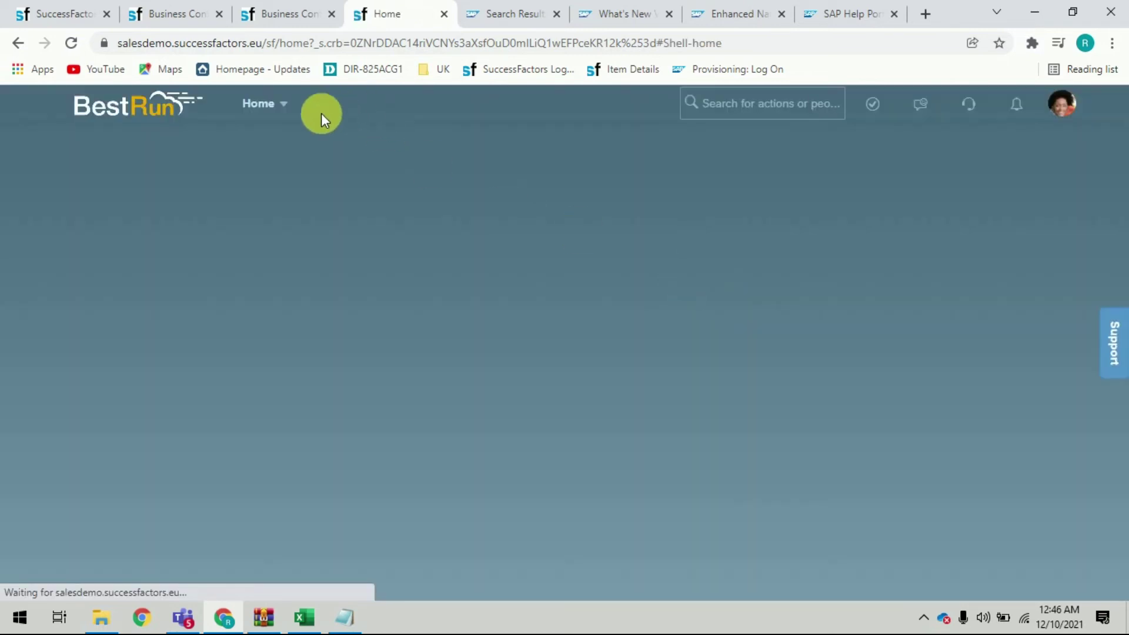
Approve the pending National ID Information change request, then Become Self to leave the proxy session.
{"action": "left_click", "coordinate": [282, 105]}
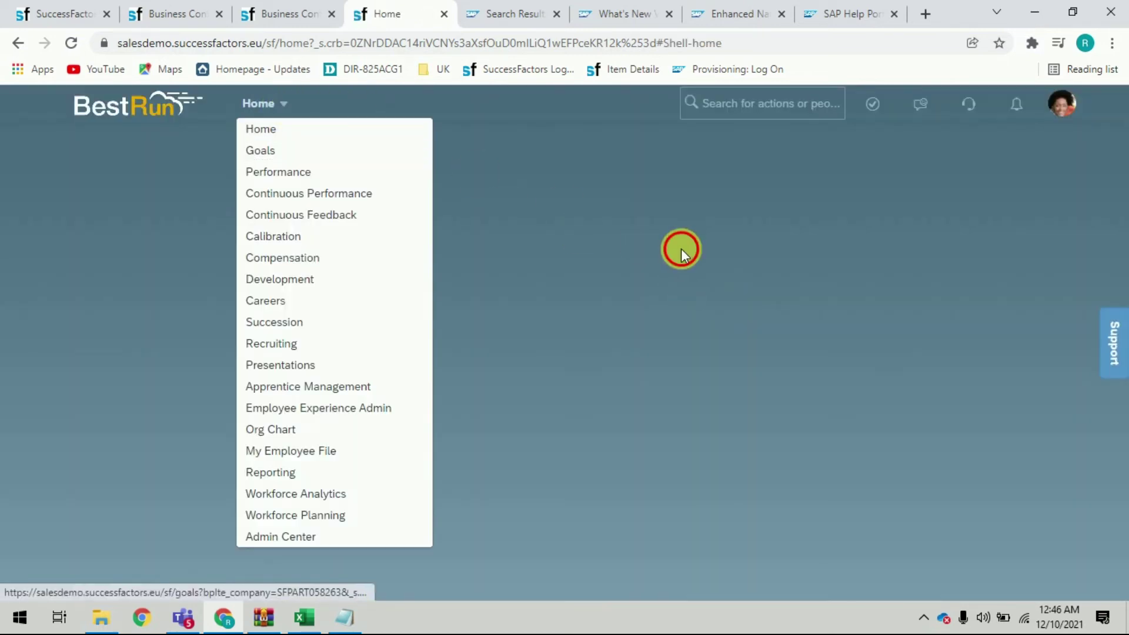
{"action": "left_click", "coordinate": [681, 248]}
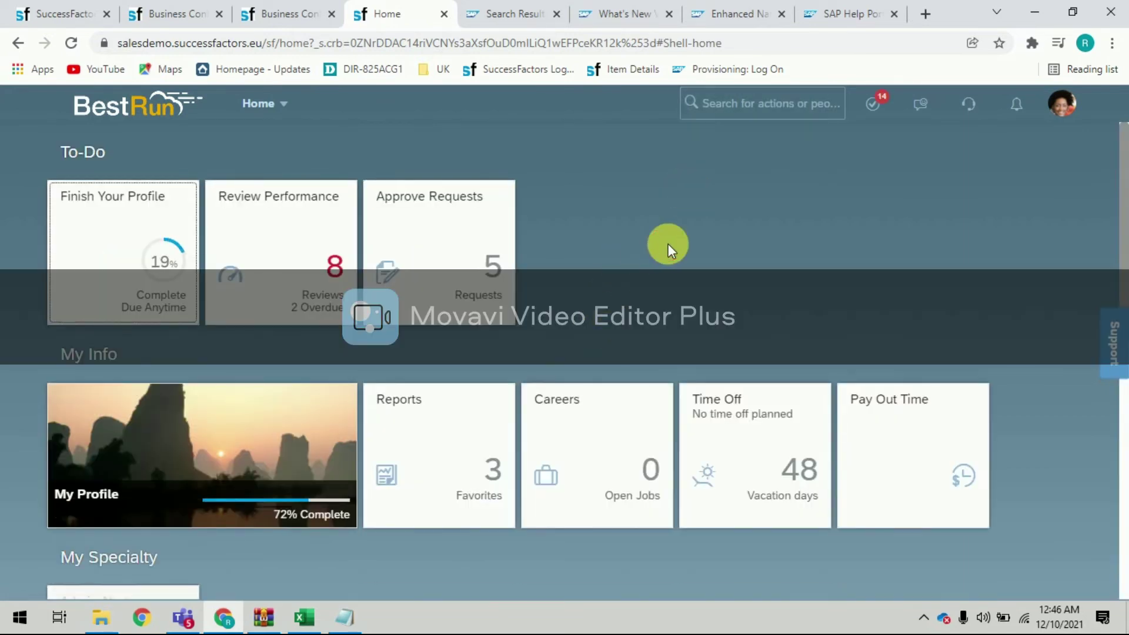
{"action": "left_click", "coordinate": [456, 281]}
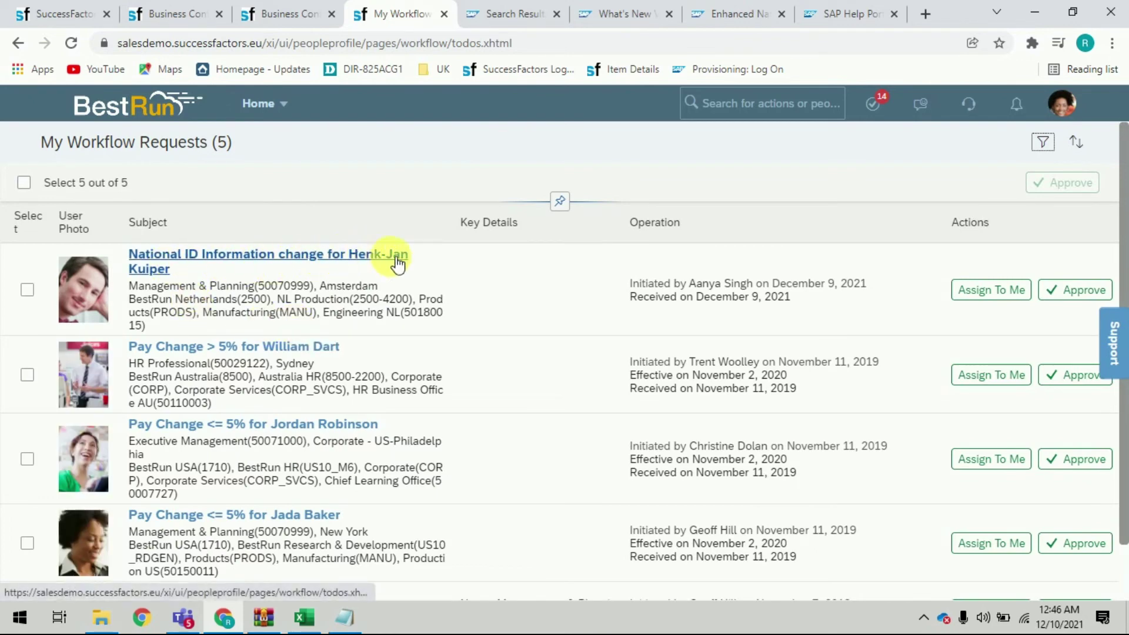
{"action": "left_click", "coordinate": [1051, 290]}
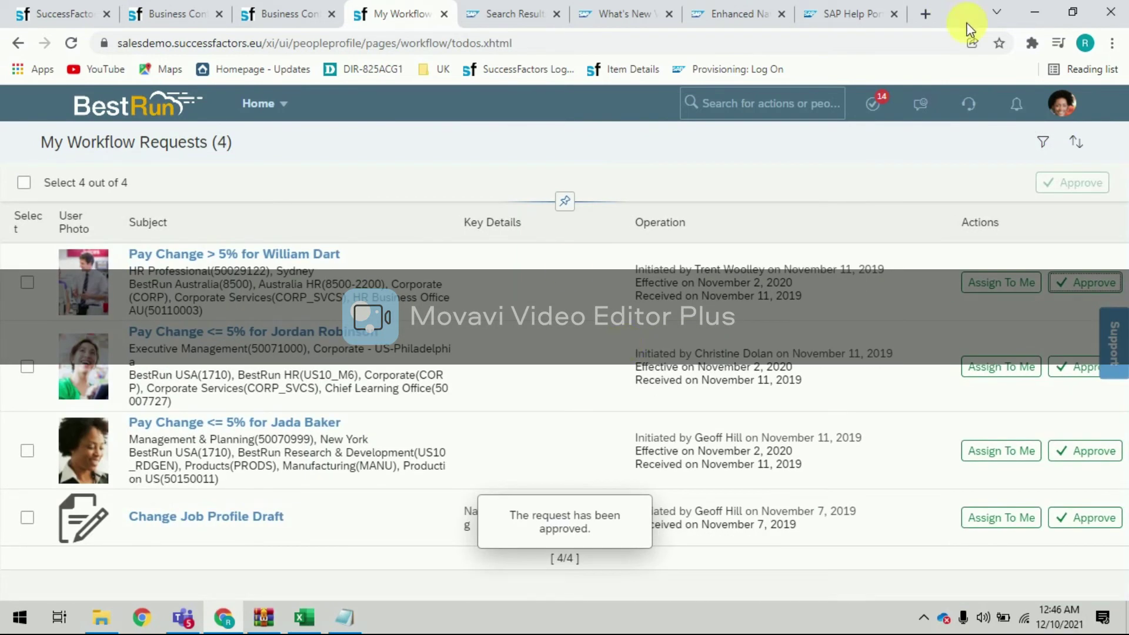
{"action": "left_click", "coordinate": [1076, 118]}
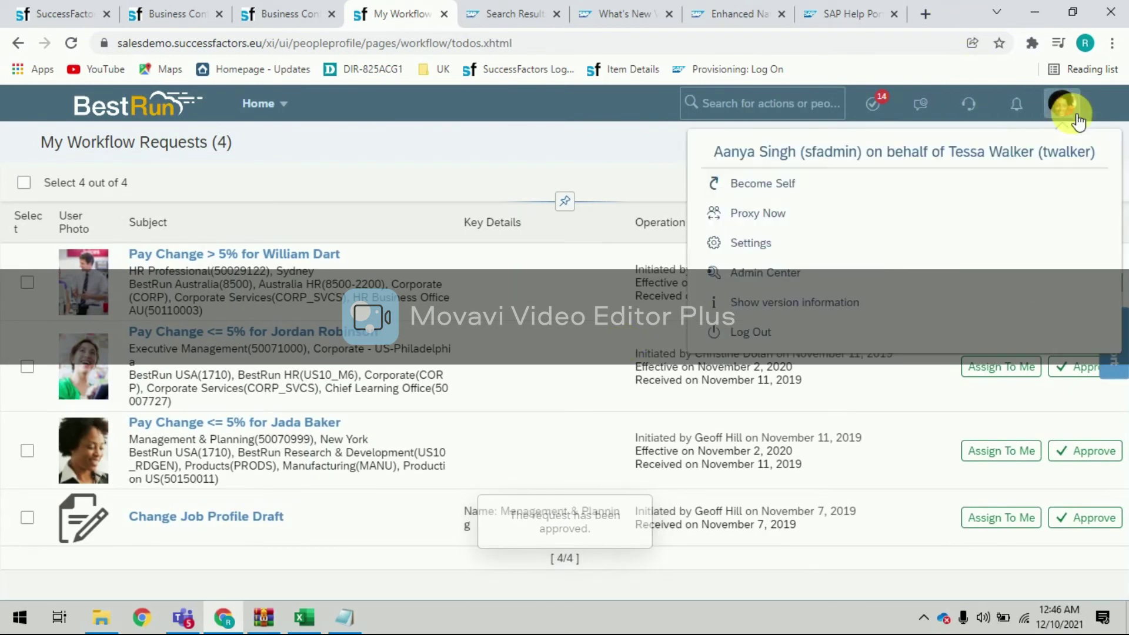
{"action": "left_click", "coordinate": [784, 194]}
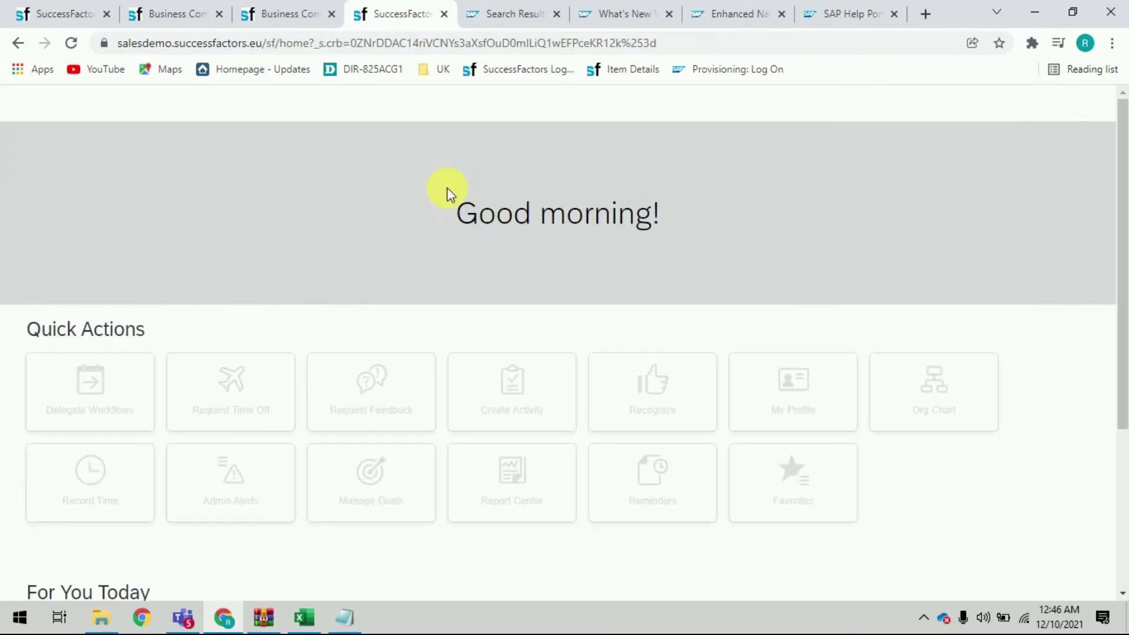
Reload the employee file and reveal the approved 9-digit BSN under ID Information.
{"action": "left_click", "coordinate": [72, 23]}
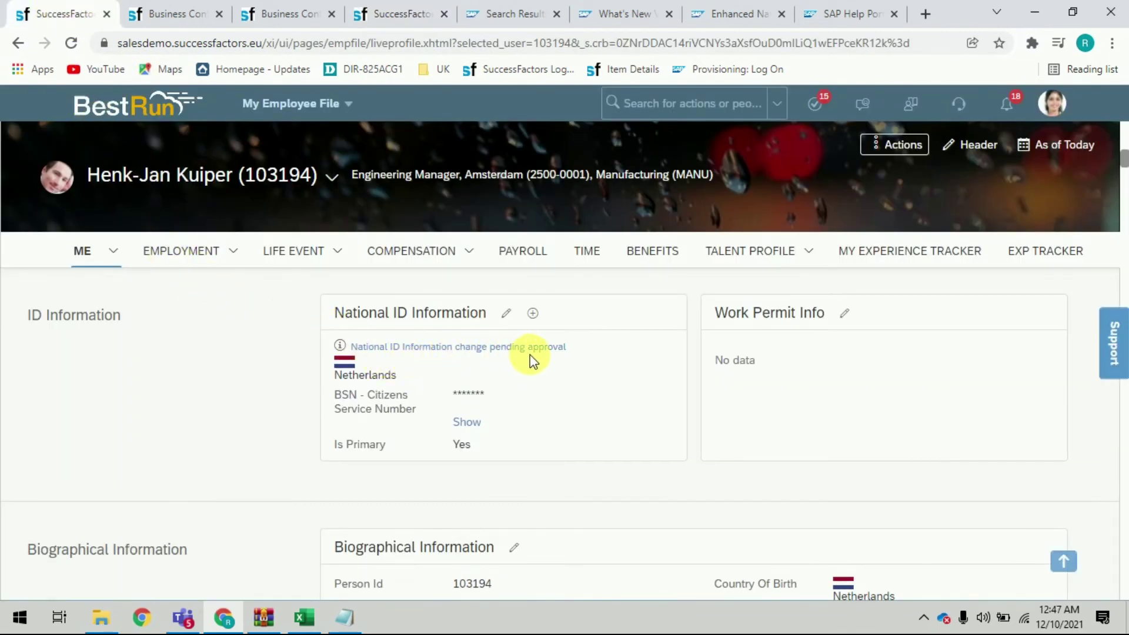
{"action": "left_click", "coordinate": [71, 43]}
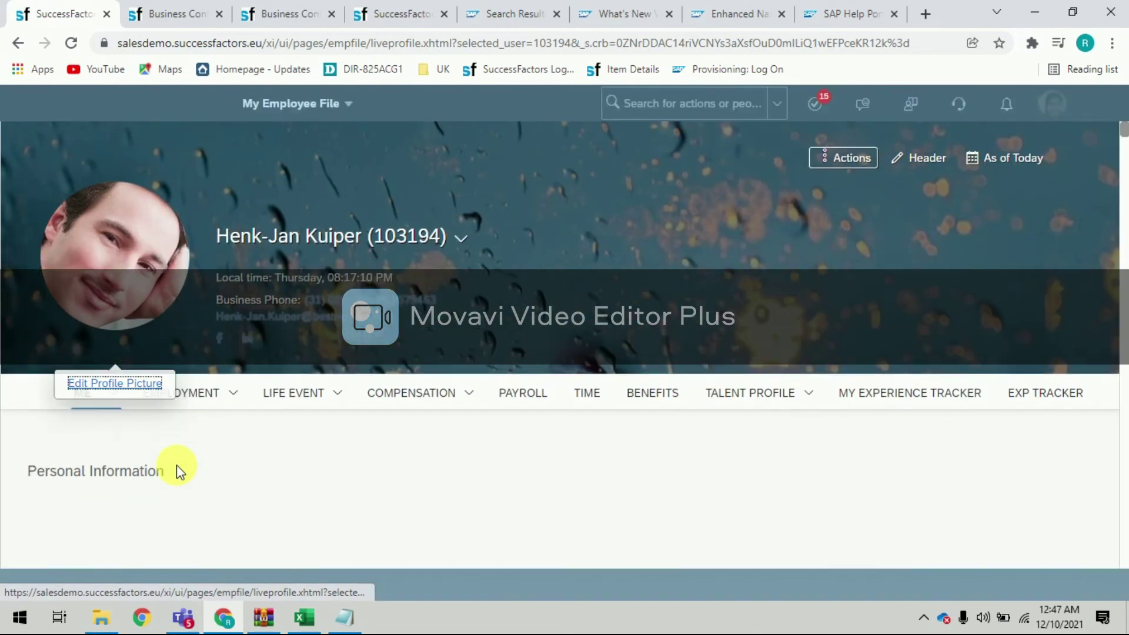
{"action": "mouse_move", "coordinate": [110, 450]}
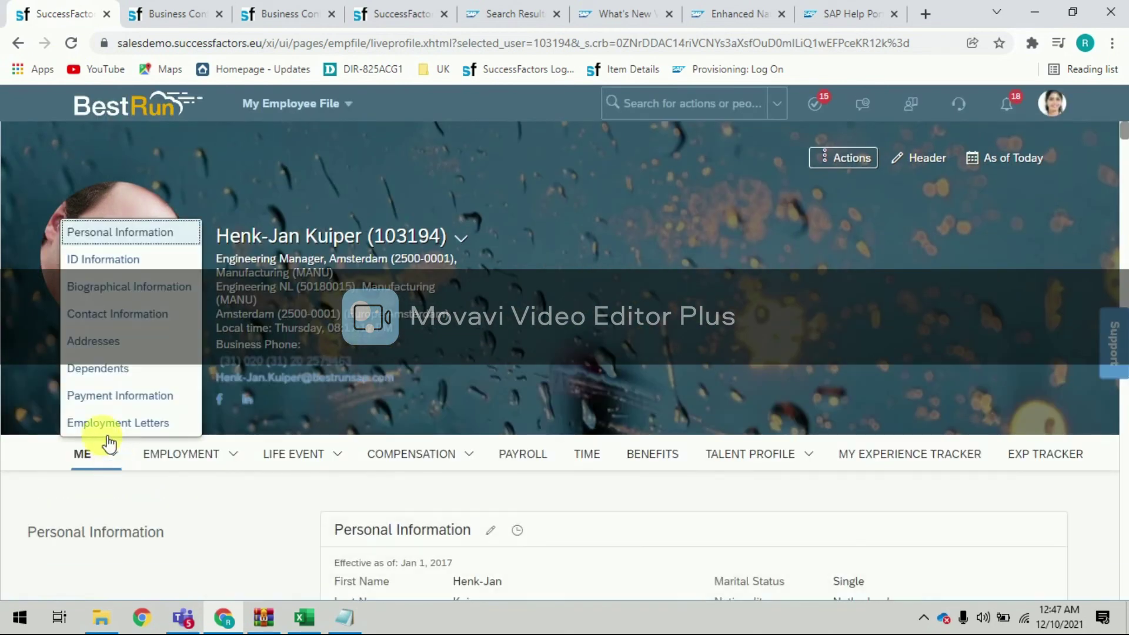
{"action": "left_click", "coordinate": [118, 270]}
{"action": "left_click", "coordinate": [478, 411]}
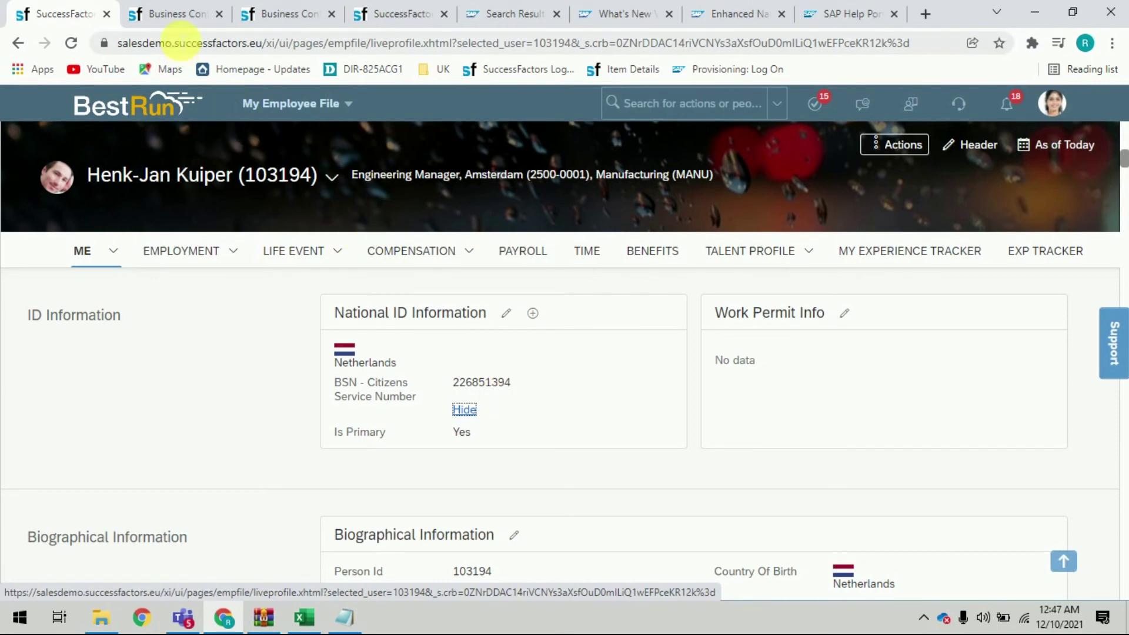
{"action": "left_click", "coordinate": [168, 23]}
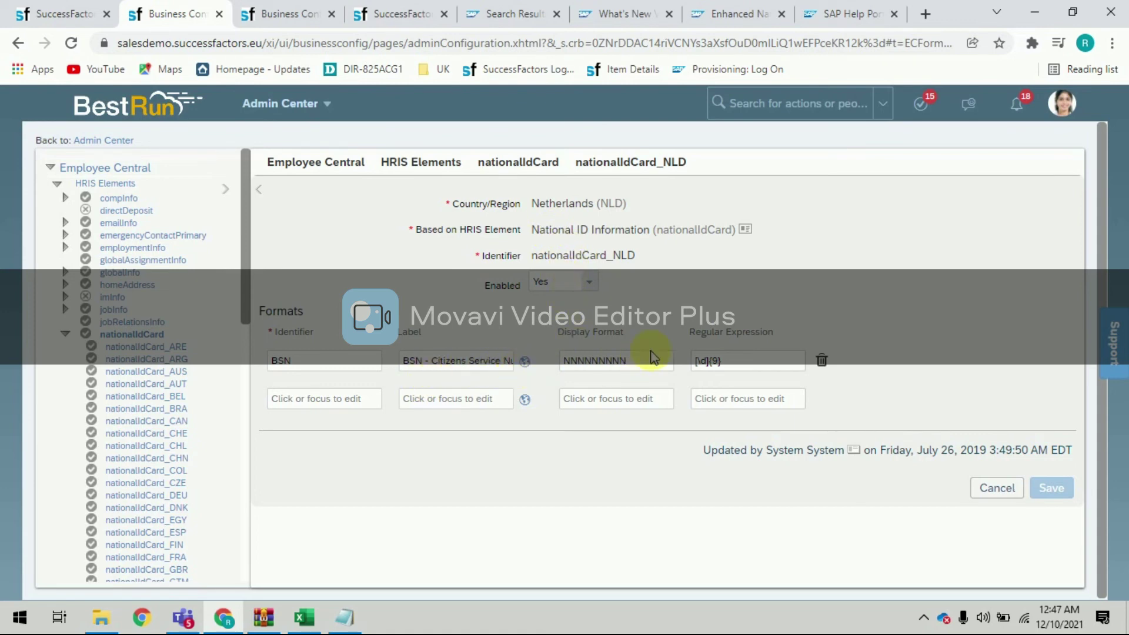
Highlight the old BSN expression [\d]{9} and bring up the Enhanced National ID Validation release note.
{"action": "left_click_drag", "start_coordinate": [579, 329], "coordinate": [620, 335]}
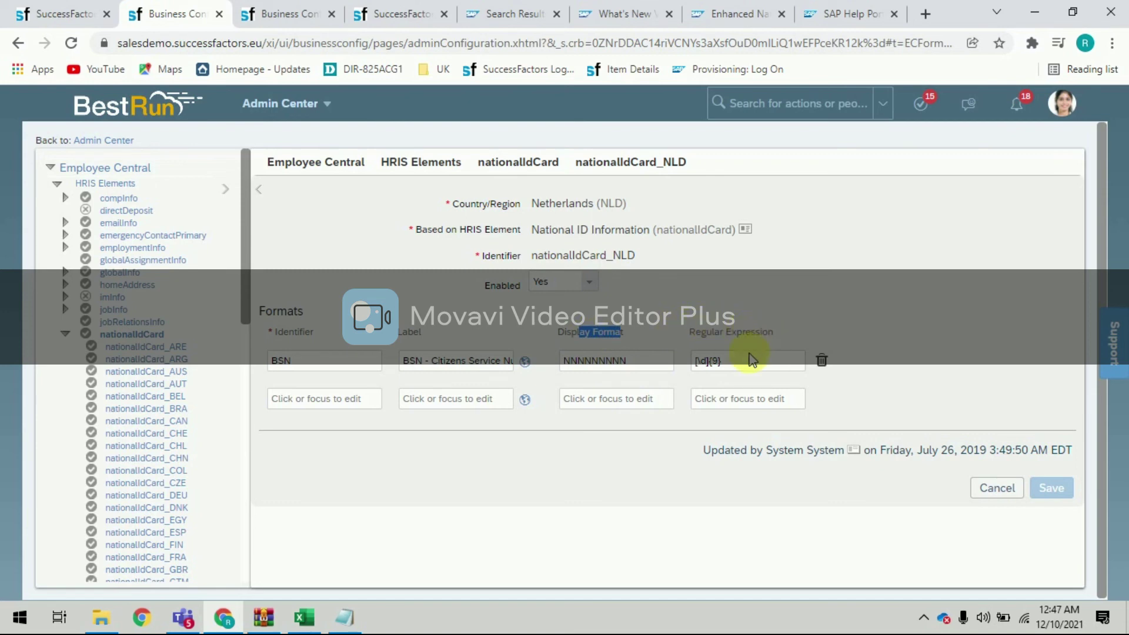
{"action": "left_click_drag", "start_coordinate": [722, 367], "coordinate": [701, 370]}
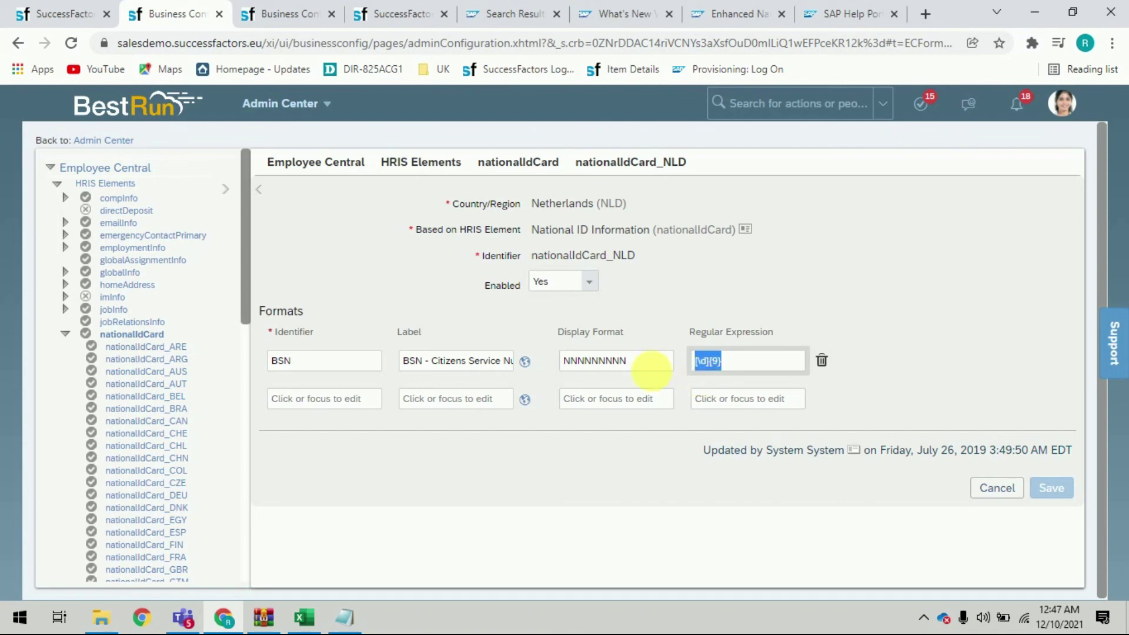
{"action": "left_click", "coordinate": [734, 13]}
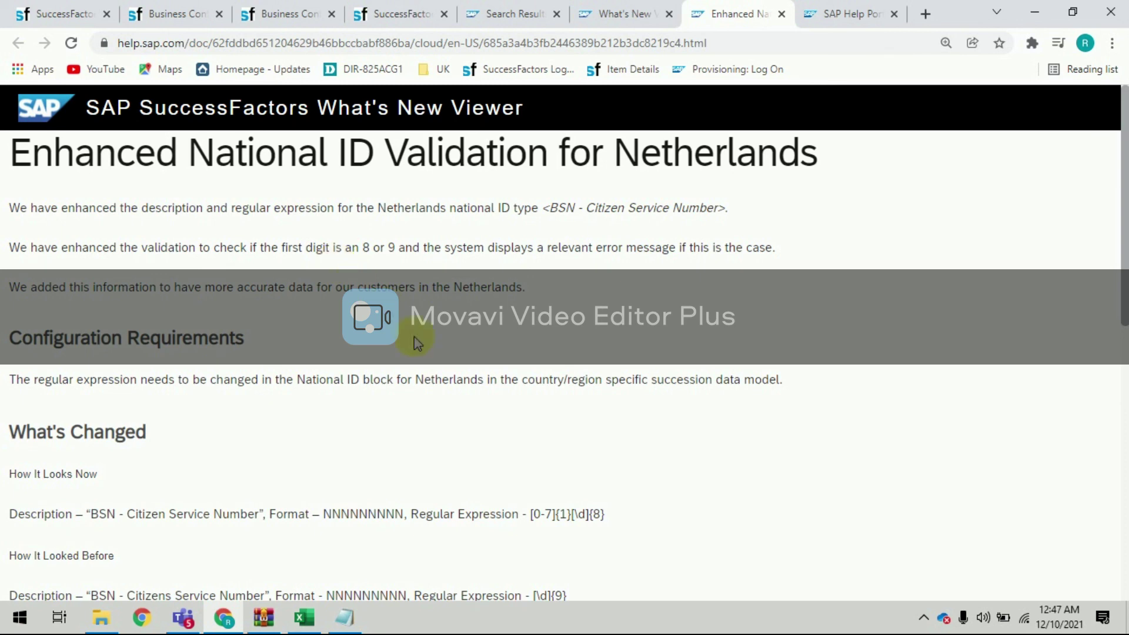
Locate the new BSN expression [0-7]{1}[\d]{8} under What's Changed, then go back to SuccessFactors.
{"action": "scroll", "coordinate": [573, 493], "scroll_direction": "down", "scroll_amount": 3}
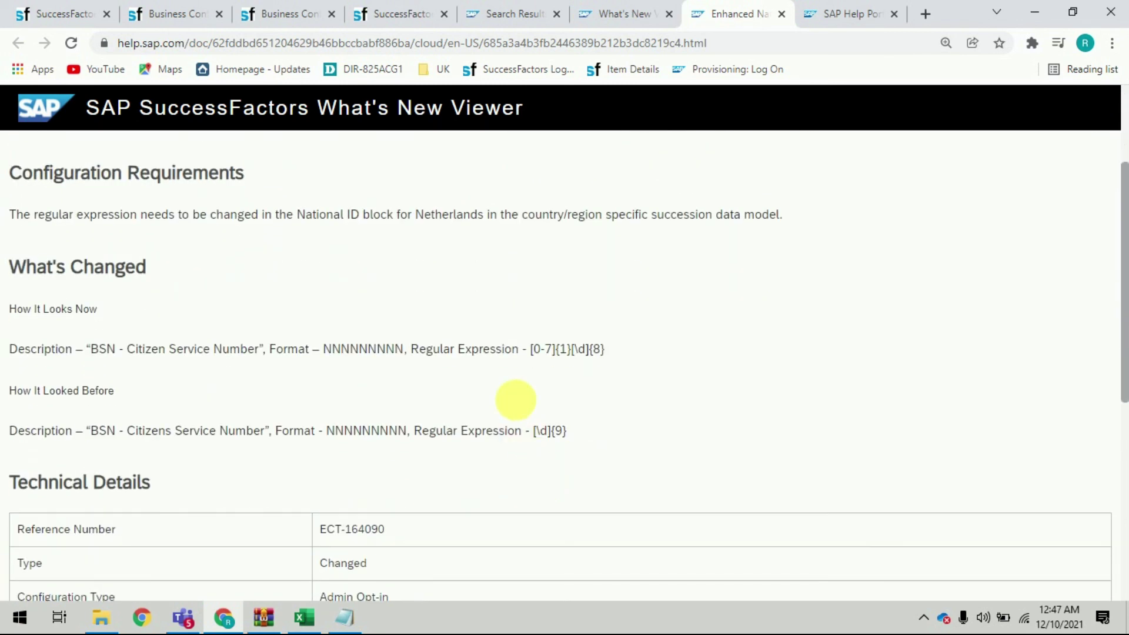
{"action": "left_click_drag", "start_coordinate": [532, 350], "coordinate": [547, 351]}
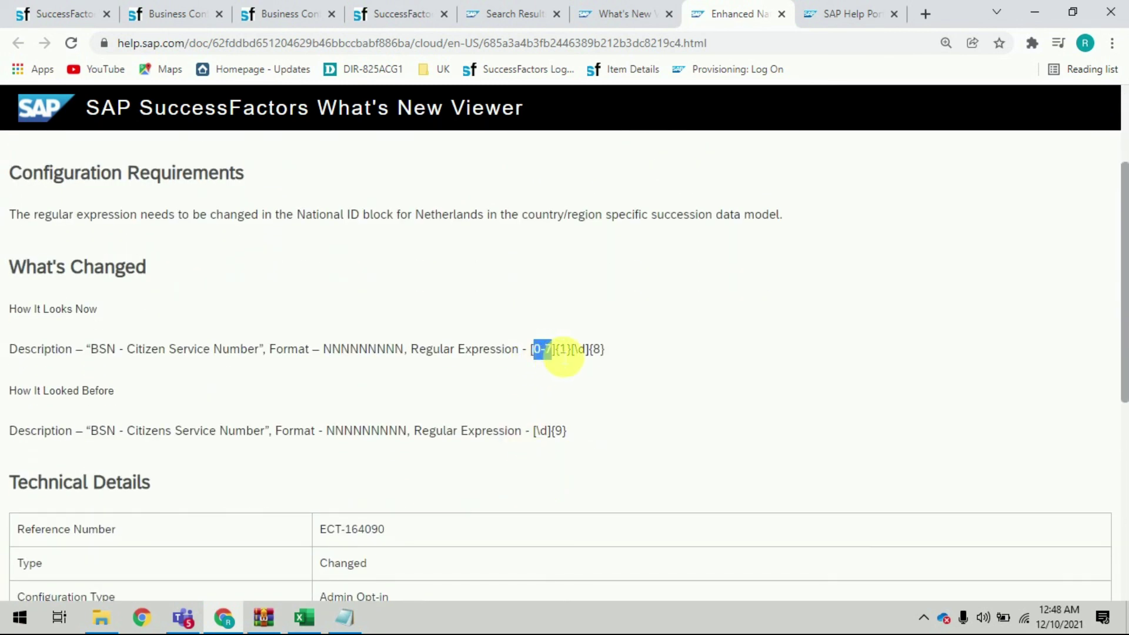
{"action": "left_click", "coordinate": [574, 352]}
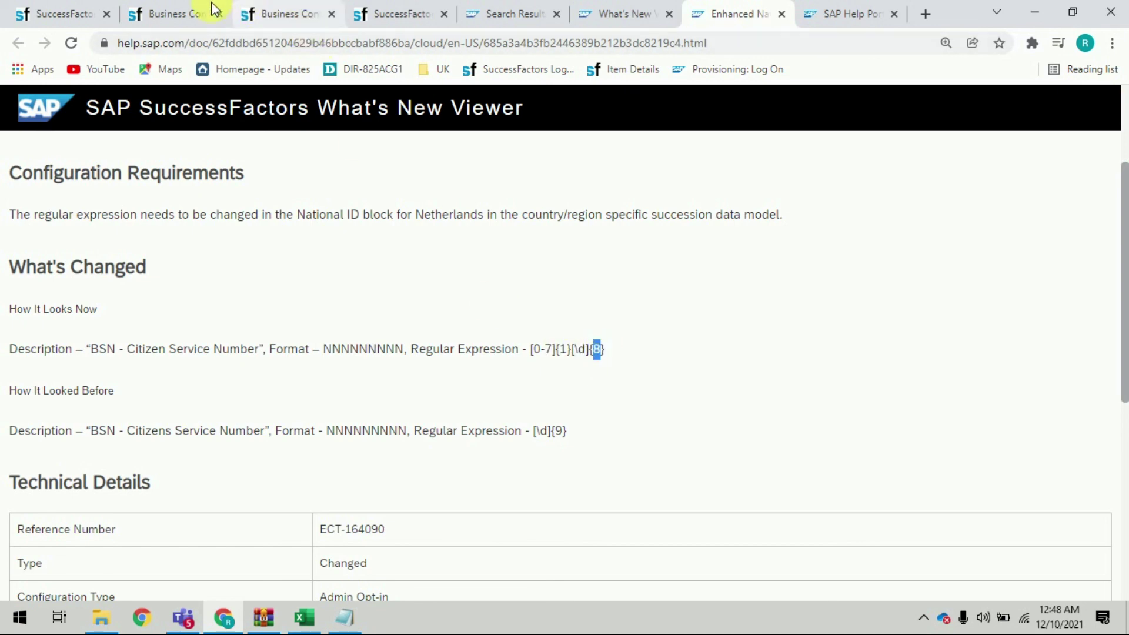
{"action": "left_click", "coordinate": [313, 11]}
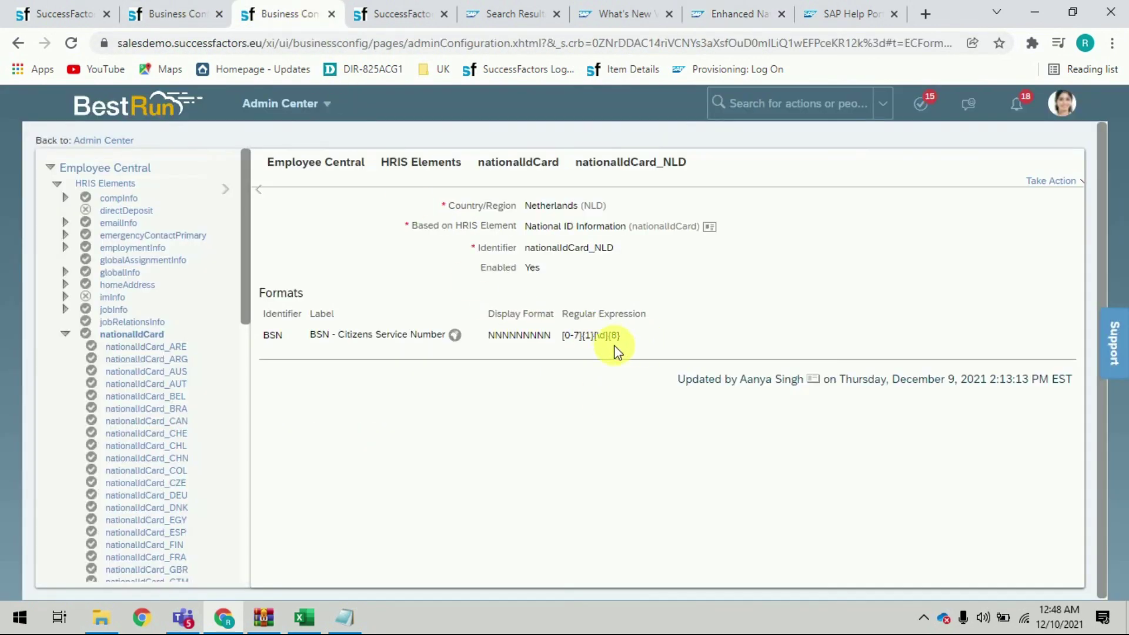
Highlight the regex [0-7]{1}[\d]{8}, then highlight the employee's approved BSN value on the profile.
{"action": "triple_click", "coordinate": [560, 344]}
{"action": "left_click", "coordinate": [59, 13]}
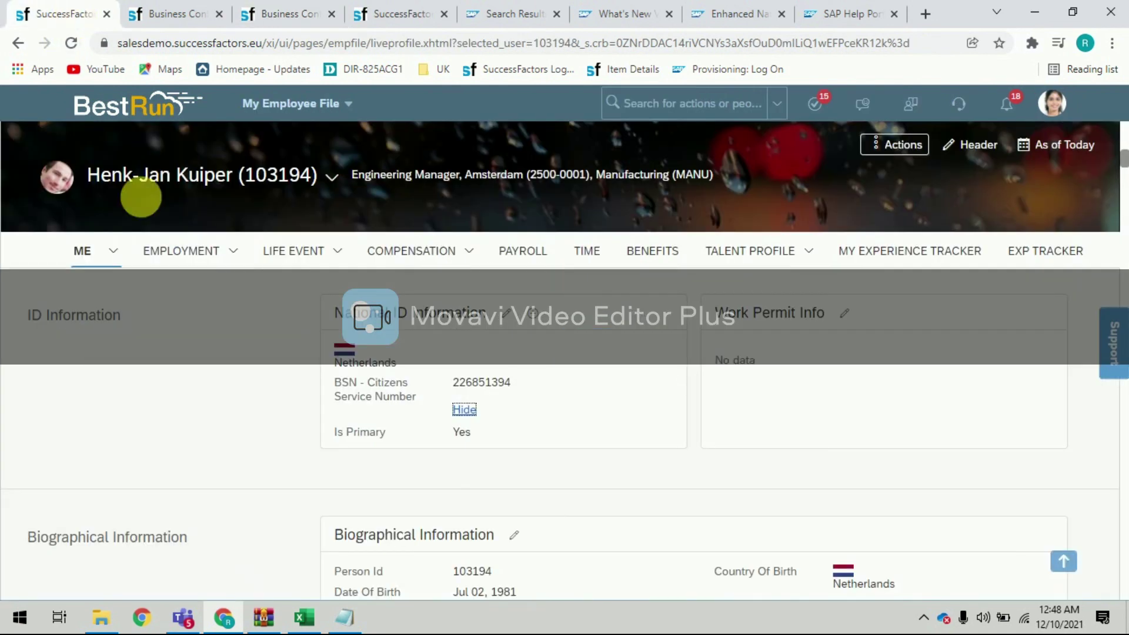
{"action": "triple_click", "coordinate": [465, 393]}
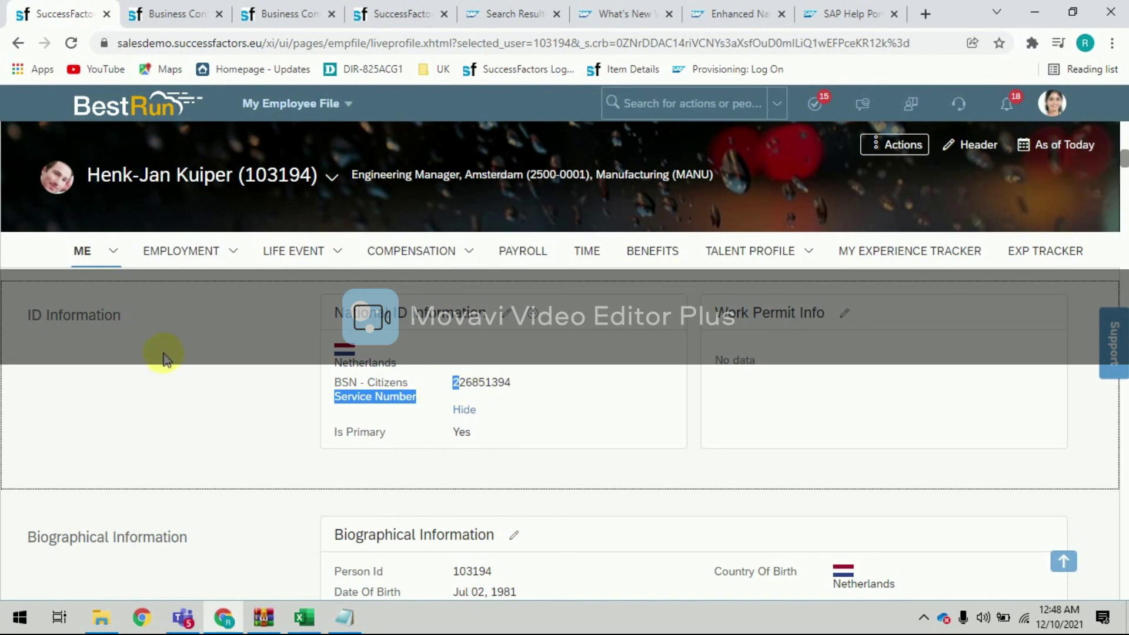
{"action": "left_click_drag", "start_coordinate": [504, 404], "coordinate": [457, 383]}
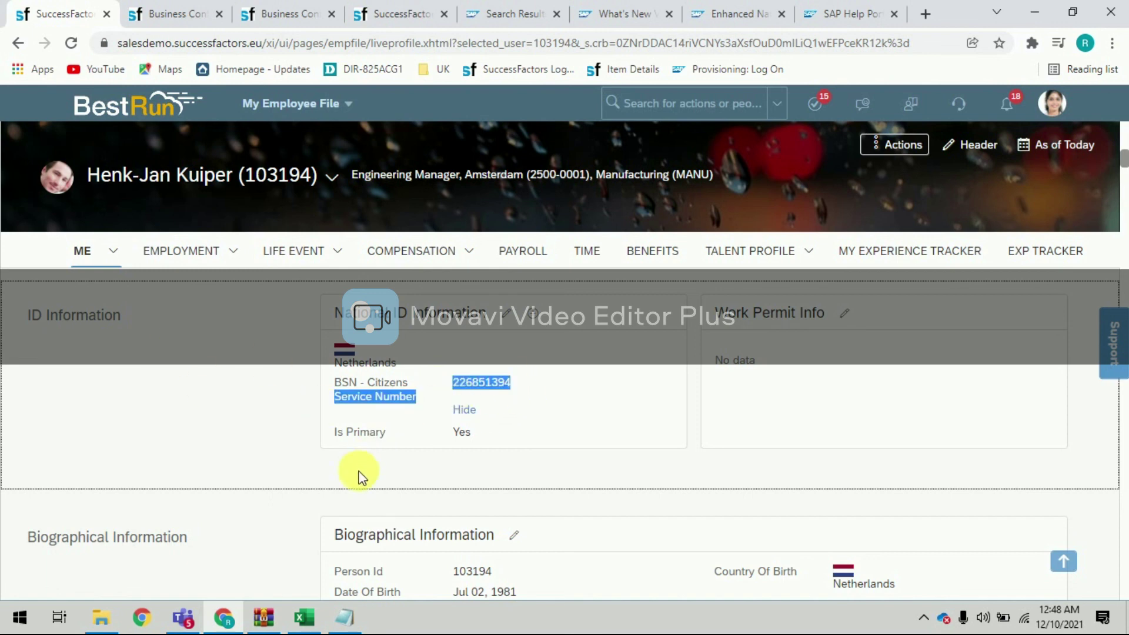